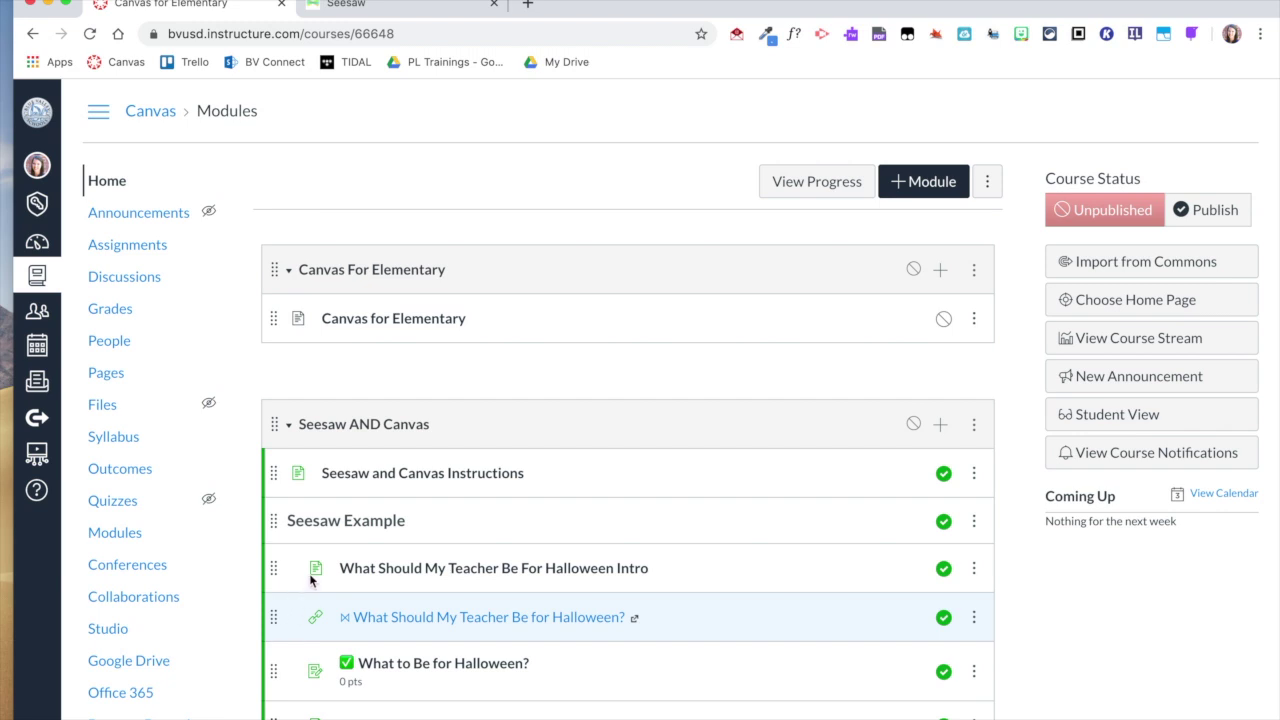
# Add a new course module named 'Seesaw Example' to the Modules list
pyautogui.click(914, 187)
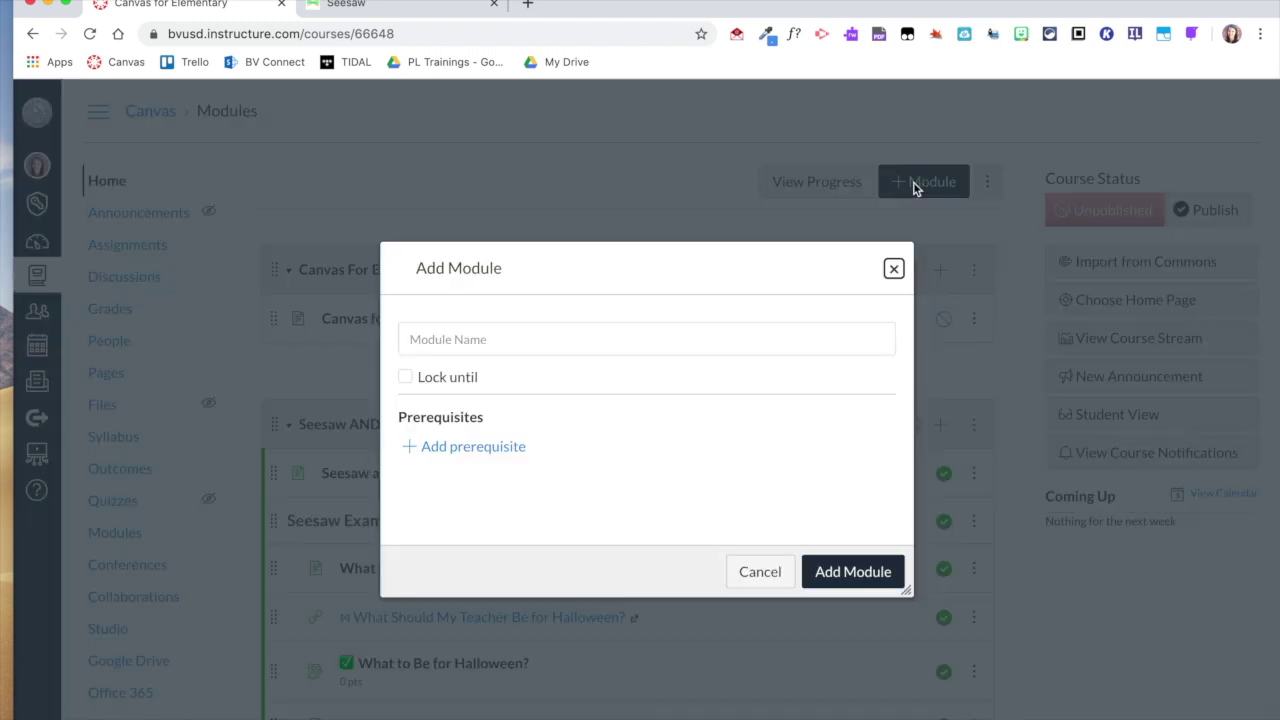
pyautogui.click(547, 331)
pyautogui.write('Seesaw Example')
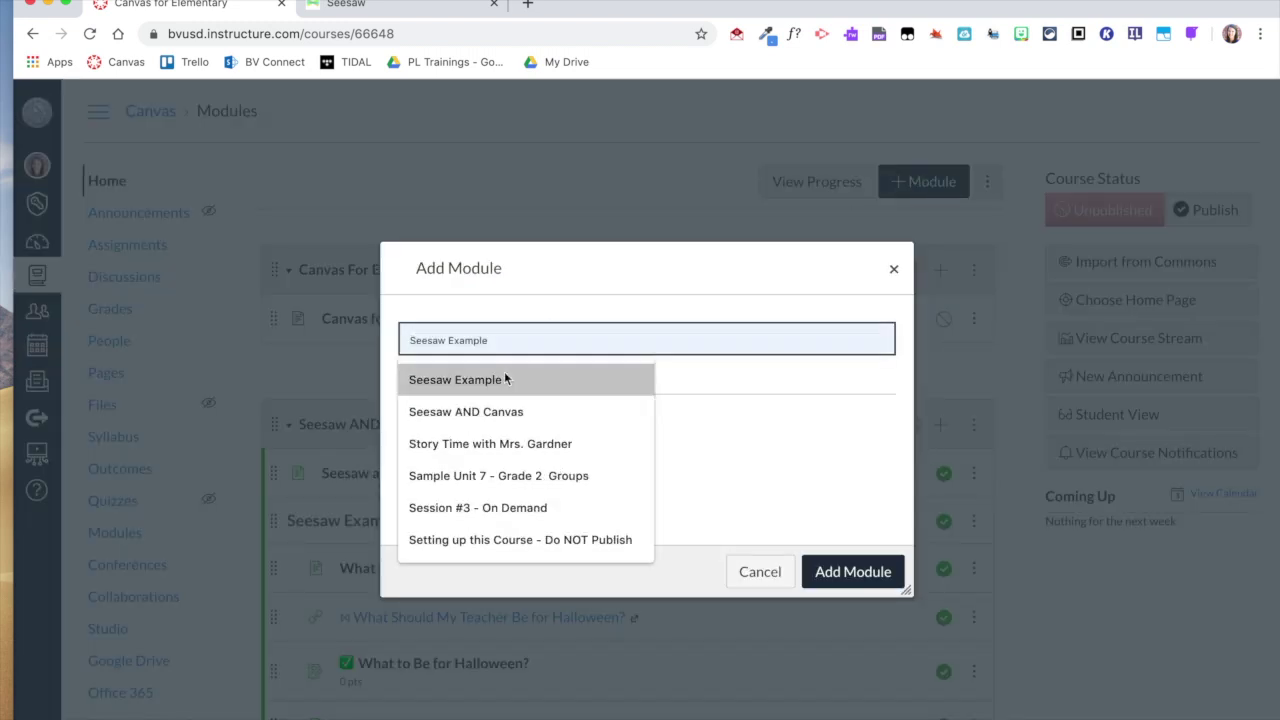
pyautogui.click(505, 377)
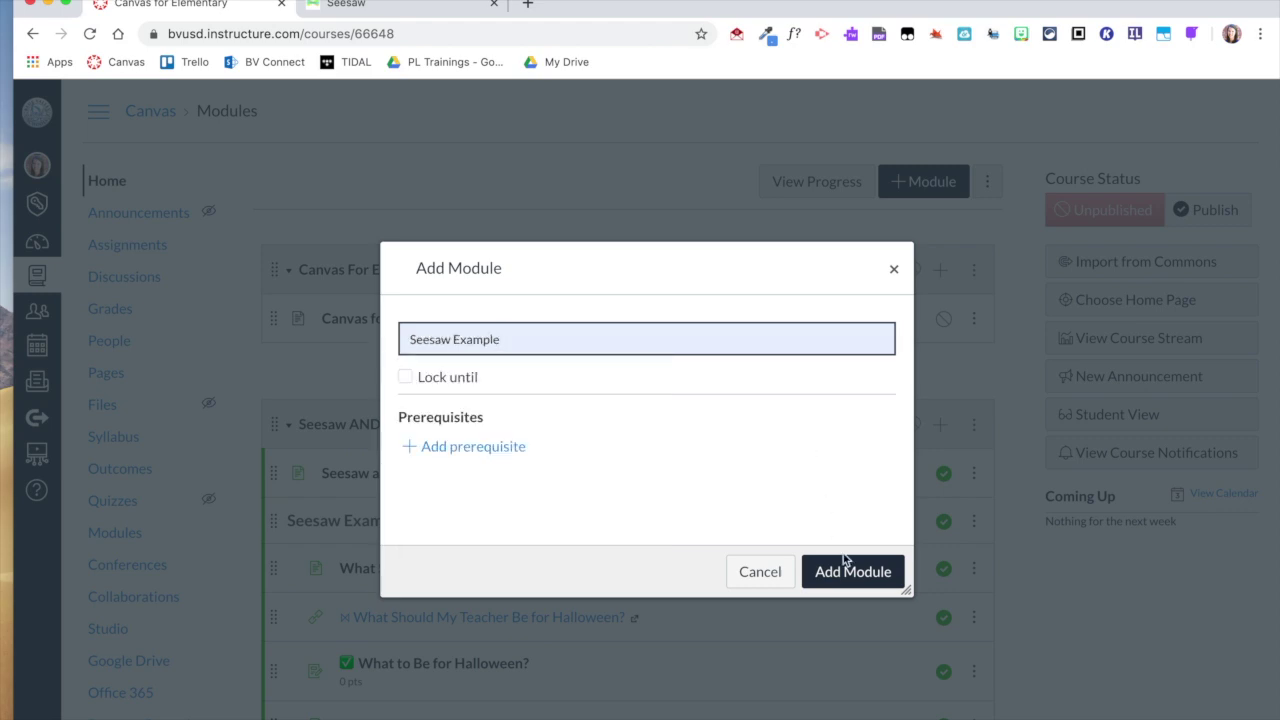
pyautogui.click(847, 579)
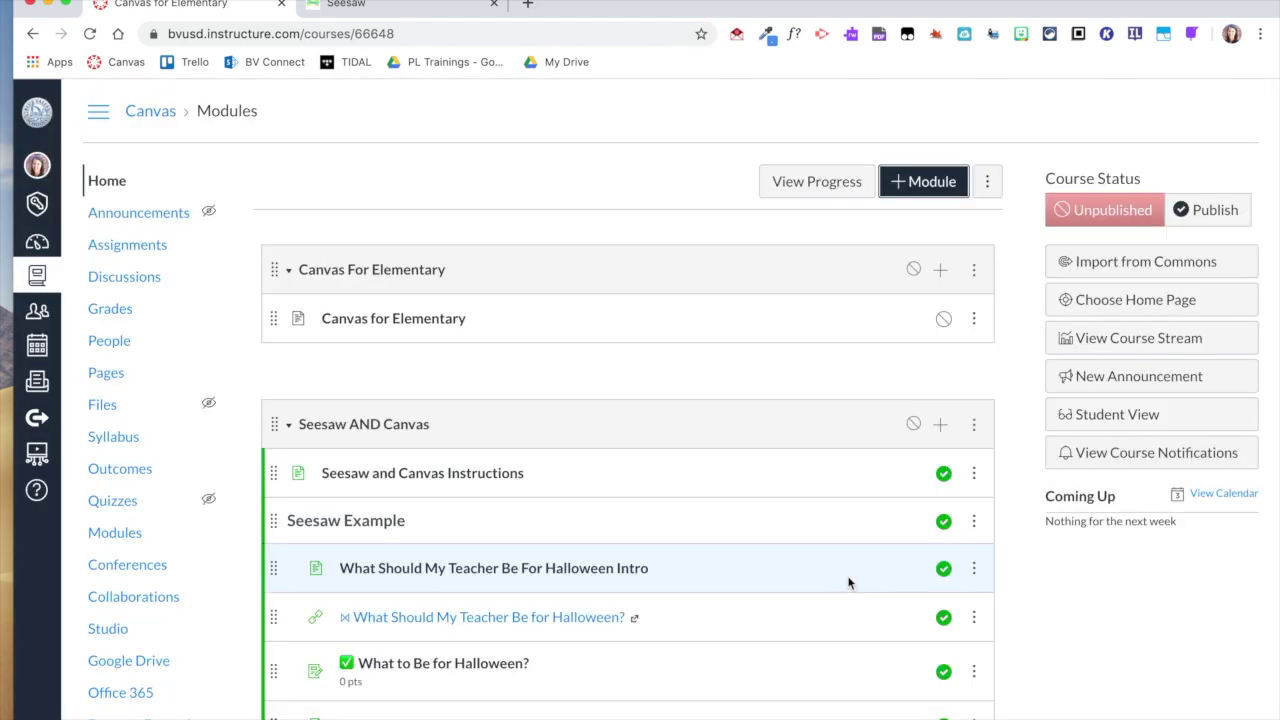
pyautogui.scroll(-2, 848, 583)
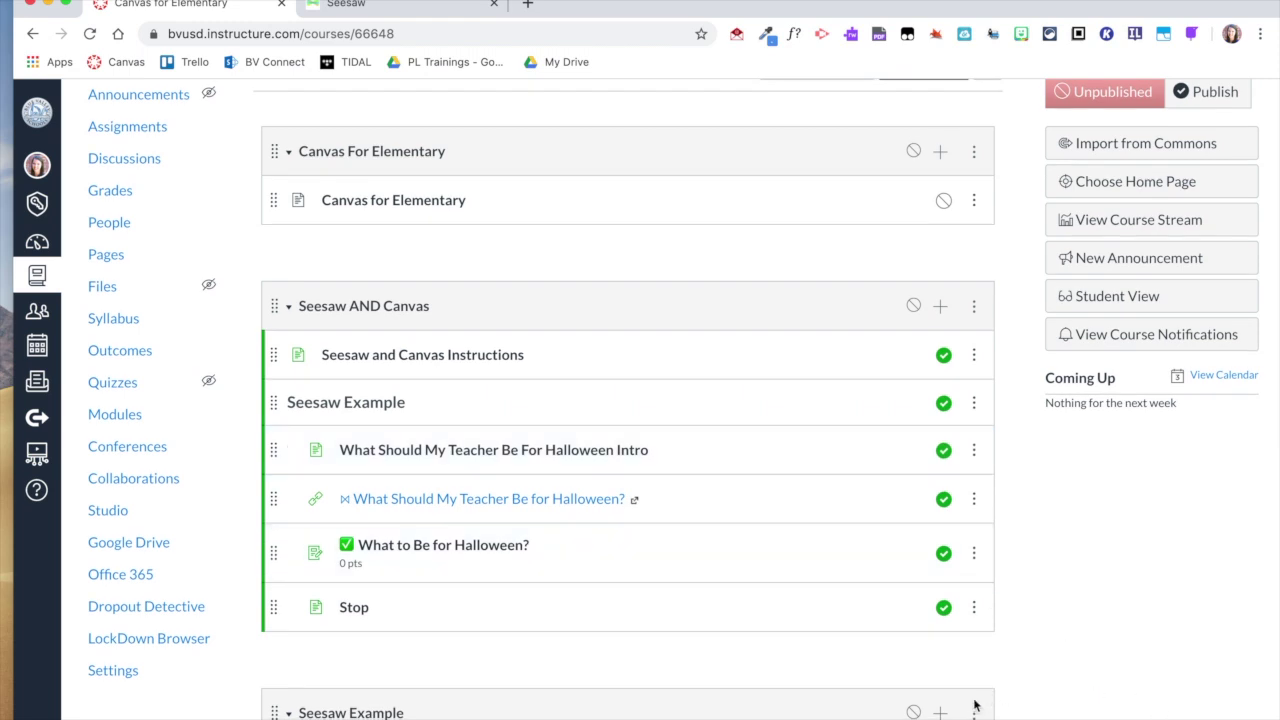
# Add the page 'What Should My Teacher Be For Halloween Intro' to the Seesaw Example module
pyautogui.click(940, 713)
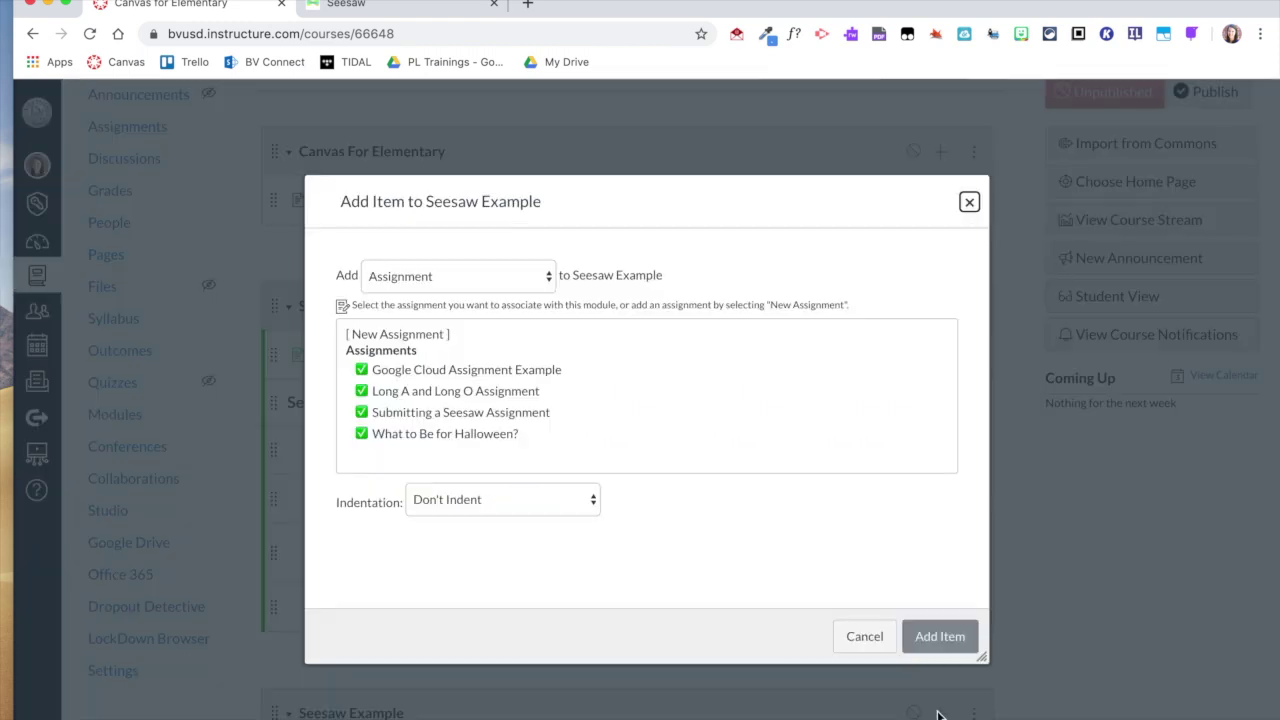
pyautogui.click(542, 280)
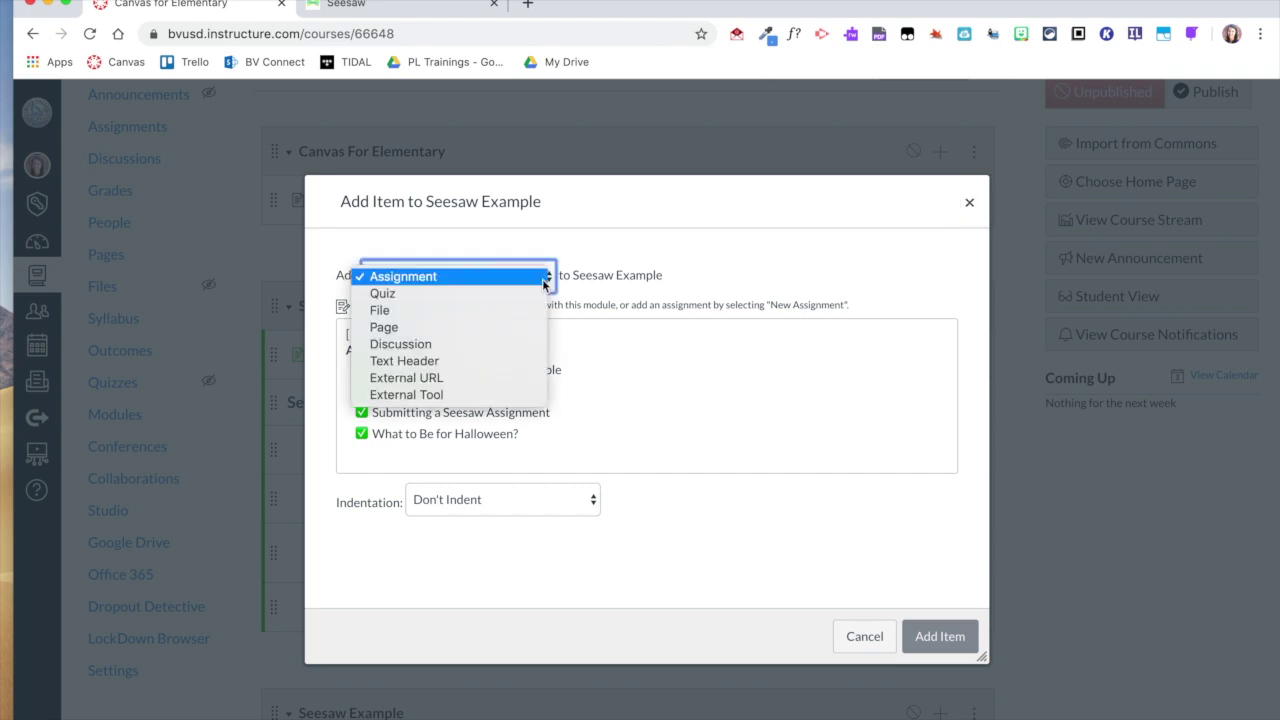
pyautogui.click(506, 326)
pyautogui.scroll(-2, 481, 394)
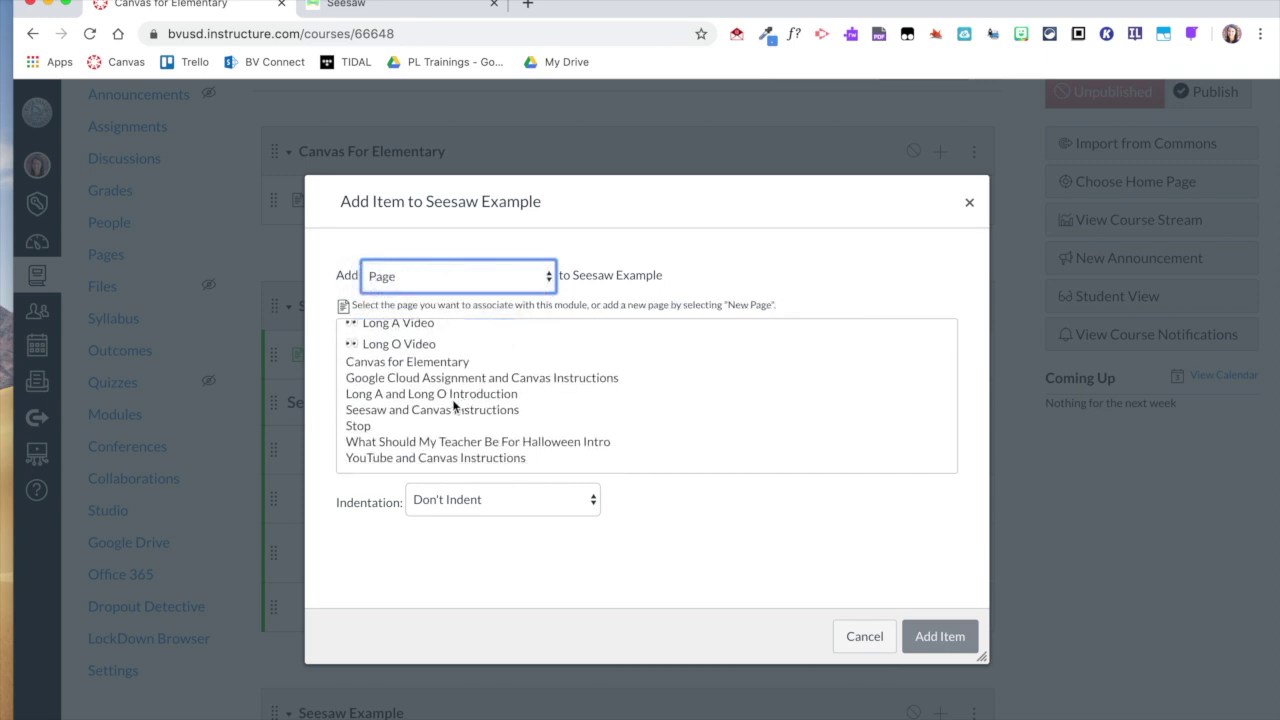
pyautogui.click(428, 446)
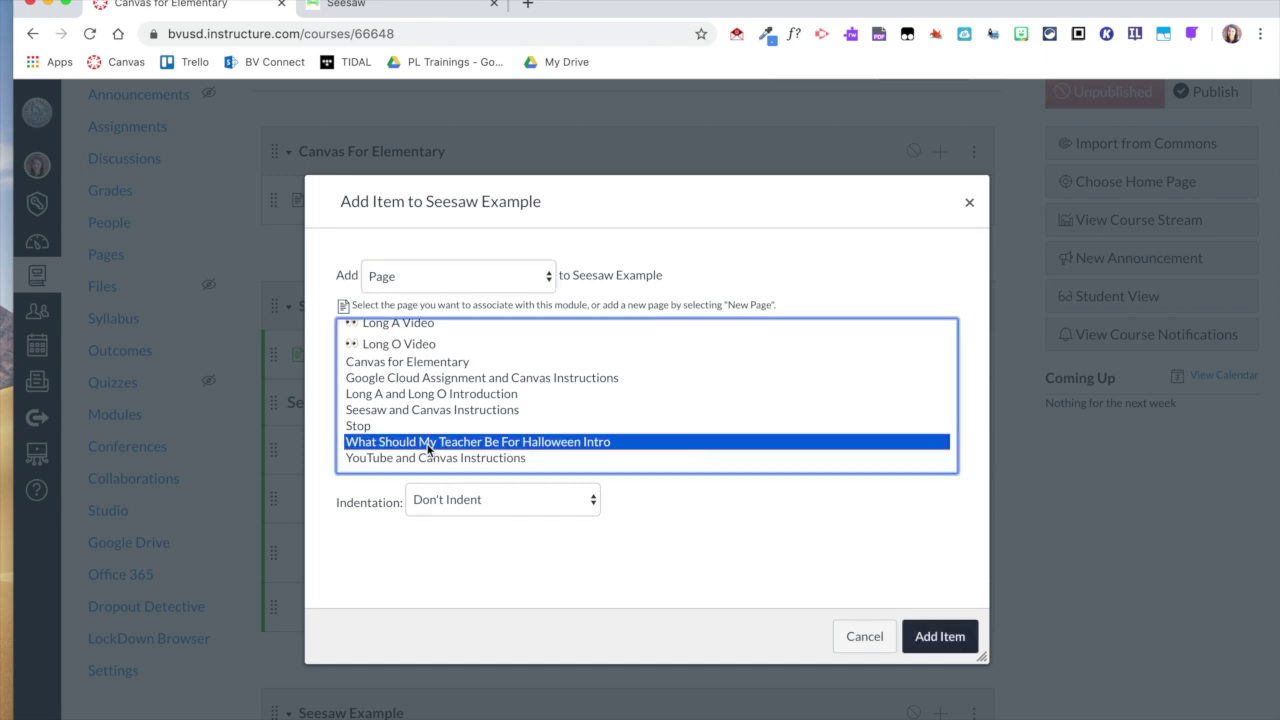
pyautogui.click(925, 635)
# Set the new module item type to External URL and copy the Seesaw activity's web address
pyautogui.scroll(-2, 941, 633)
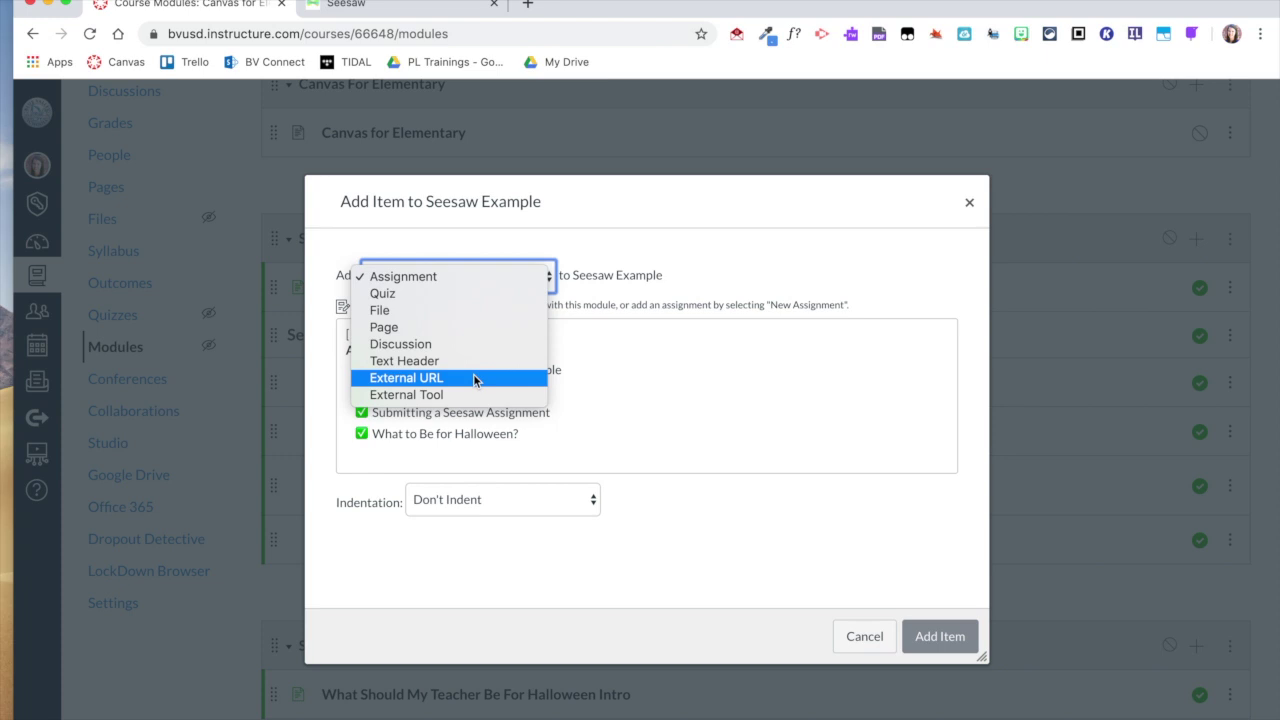
pyautogui.click(423, 384)
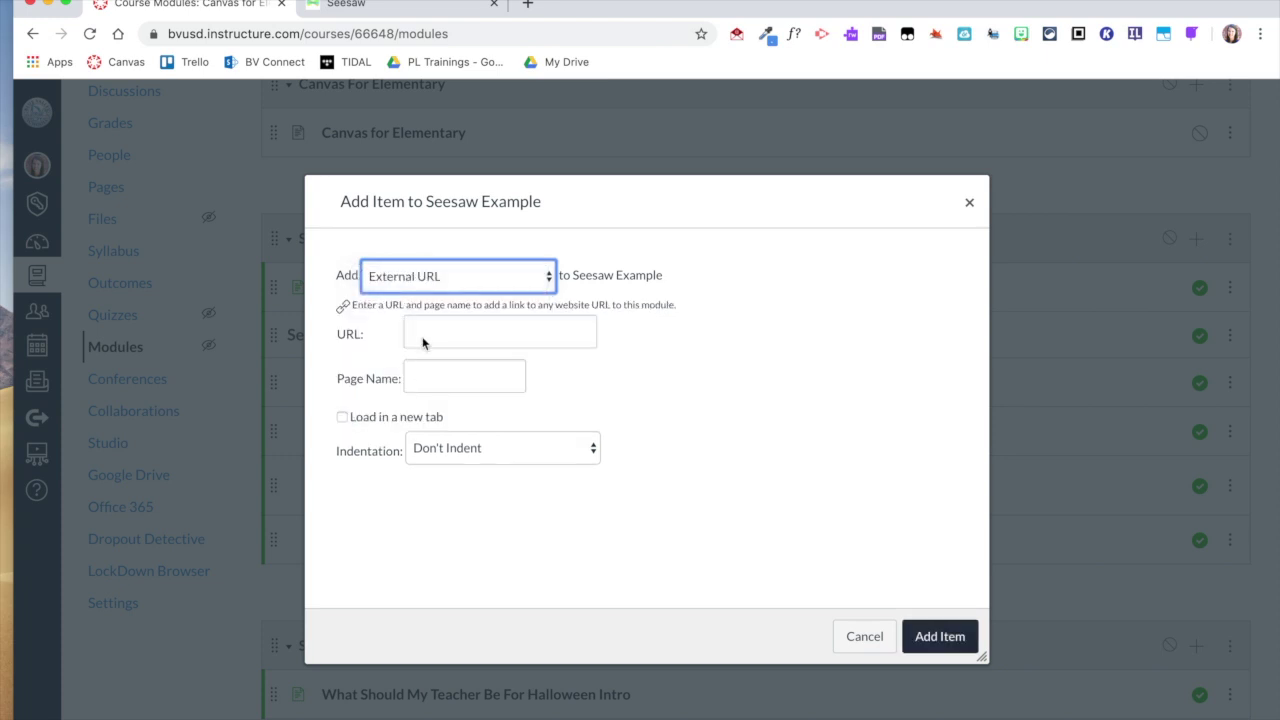
pyautogui.click(430, 7)
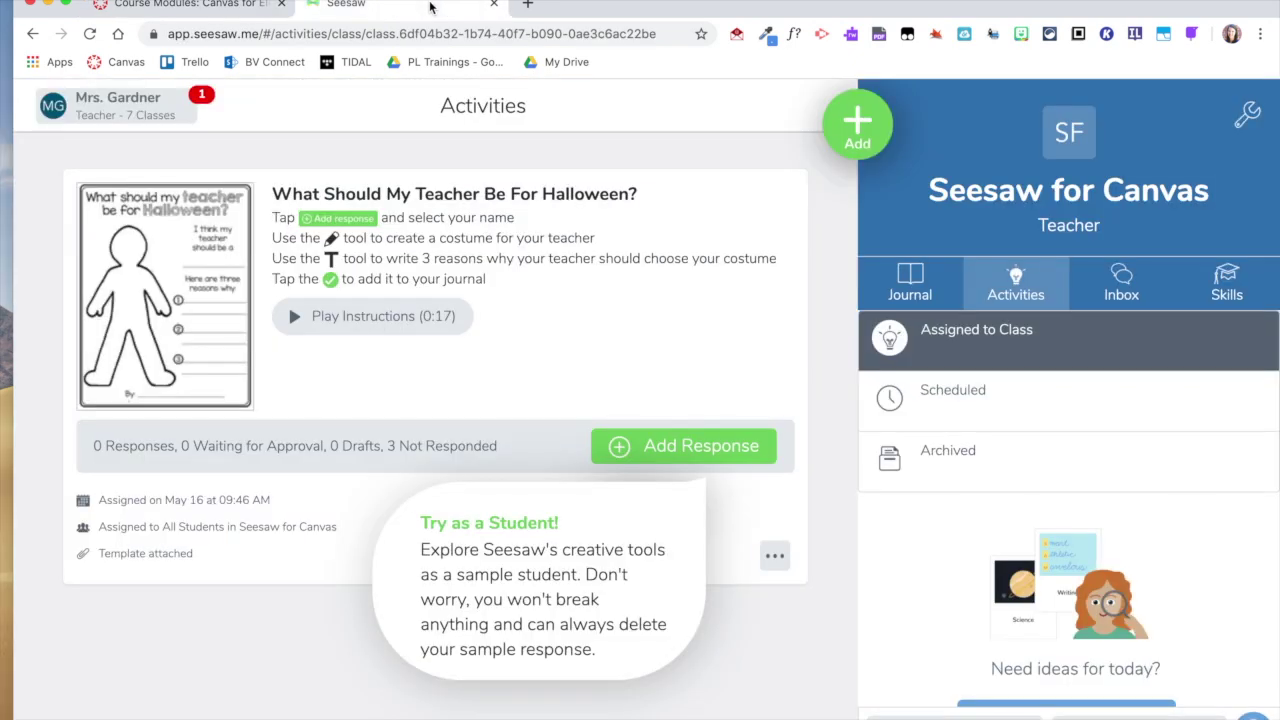
pyautogui.click(265, 34)
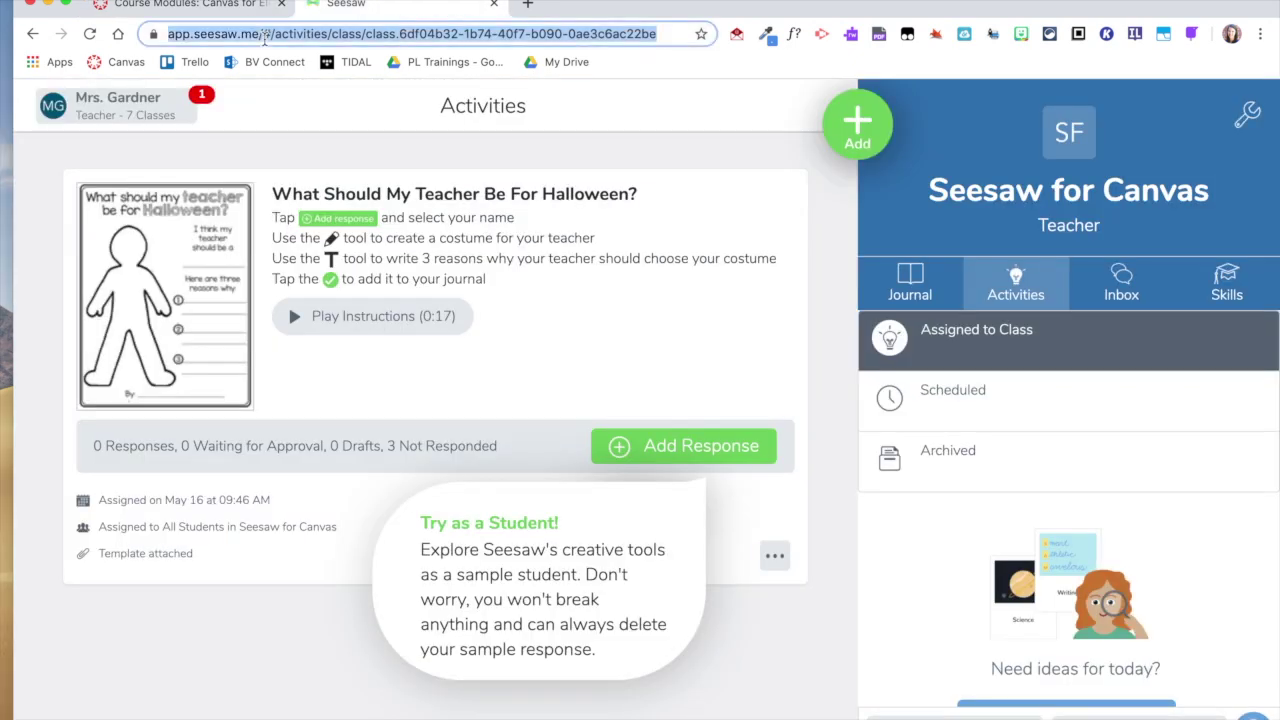
# Paste the Seesaw URL and name the link 'What should my teacher be for Halloween'
pyautogui.click(231, 12)
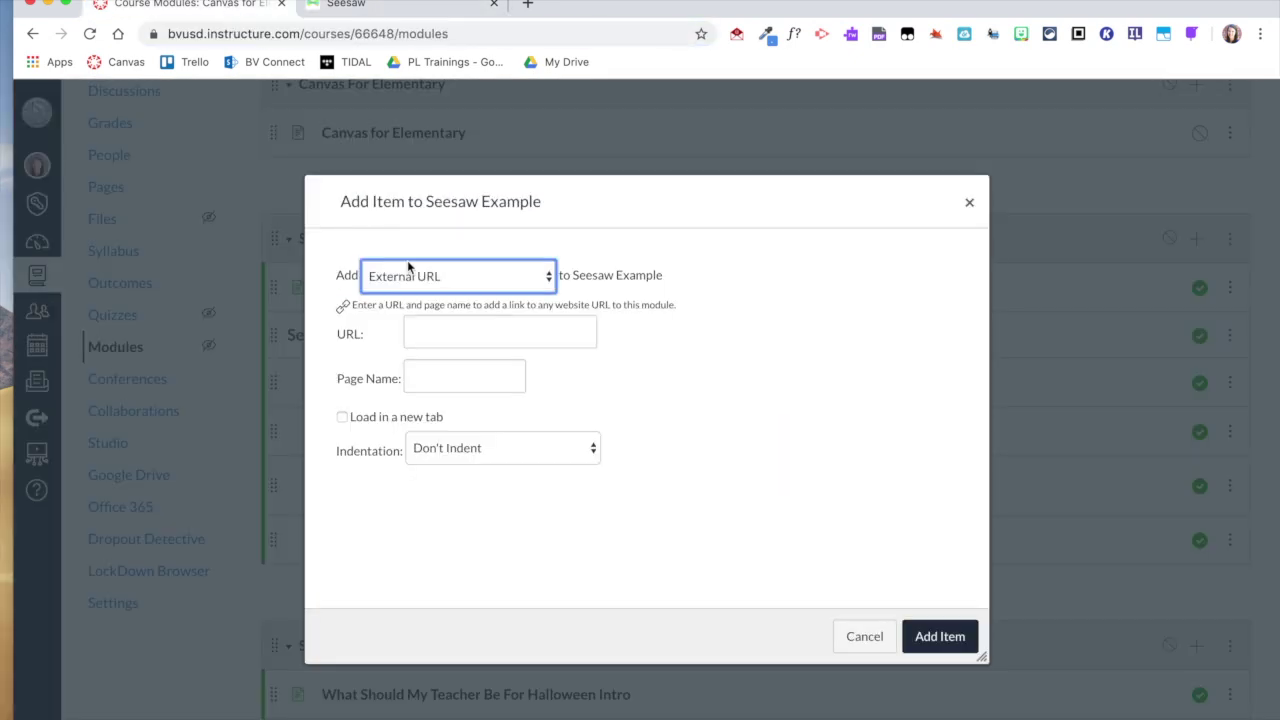
pyautogui.click(427, 341)
pyautogui.press('super+v')
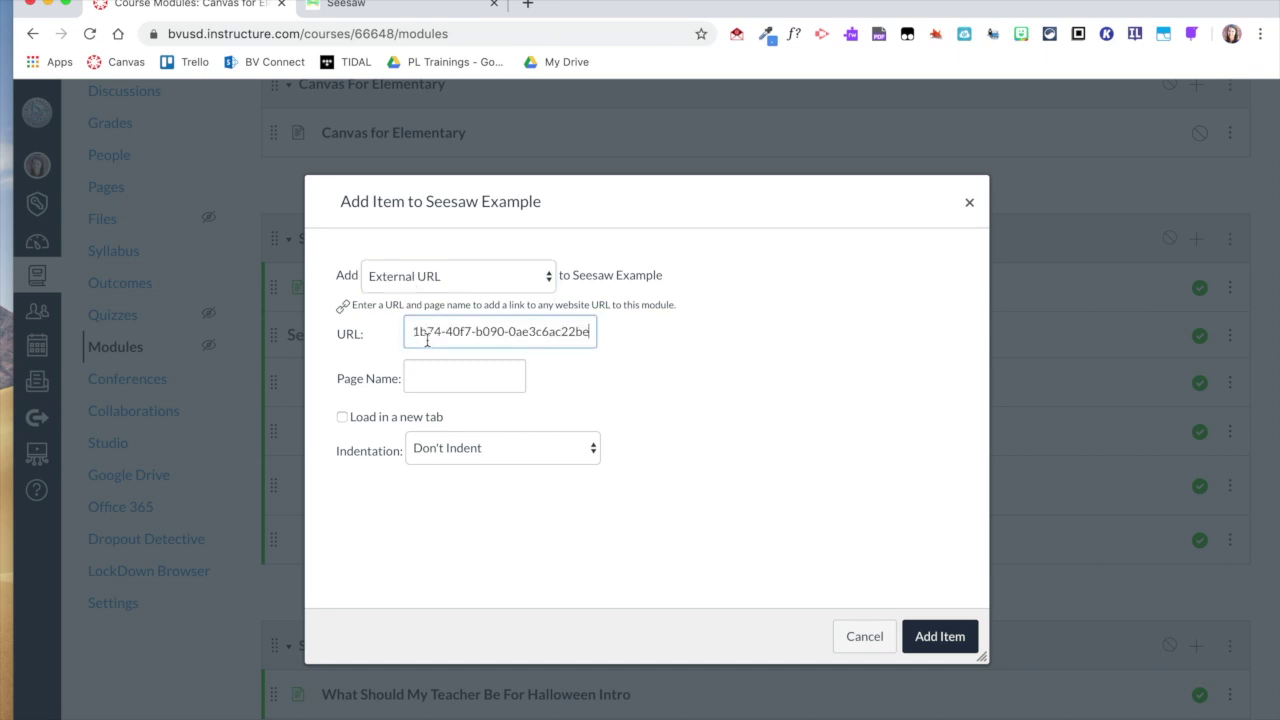
pyautogui.click(424, 377)
pyautogui.write('What is My')
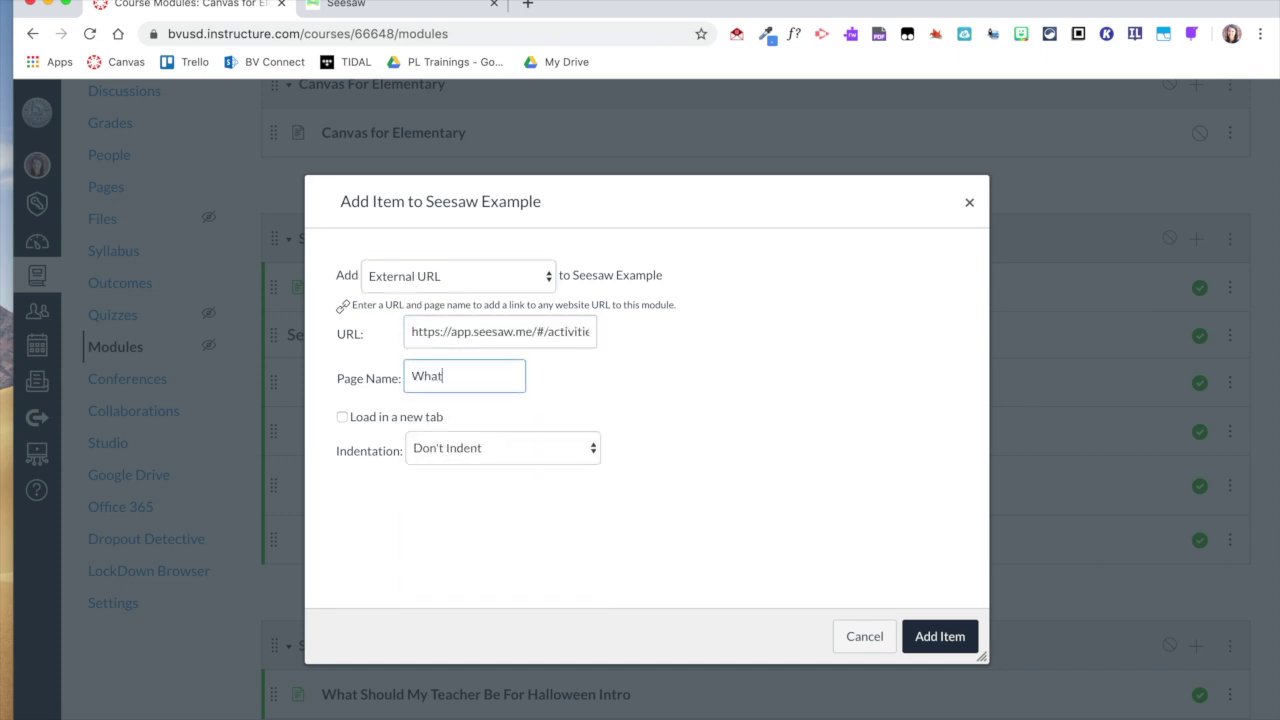
pyautogui.press('BackSpace')
pyautogui.press('BackSpace')
pyautogui.press('BackSpace')
pyautogui.write('should my teache')
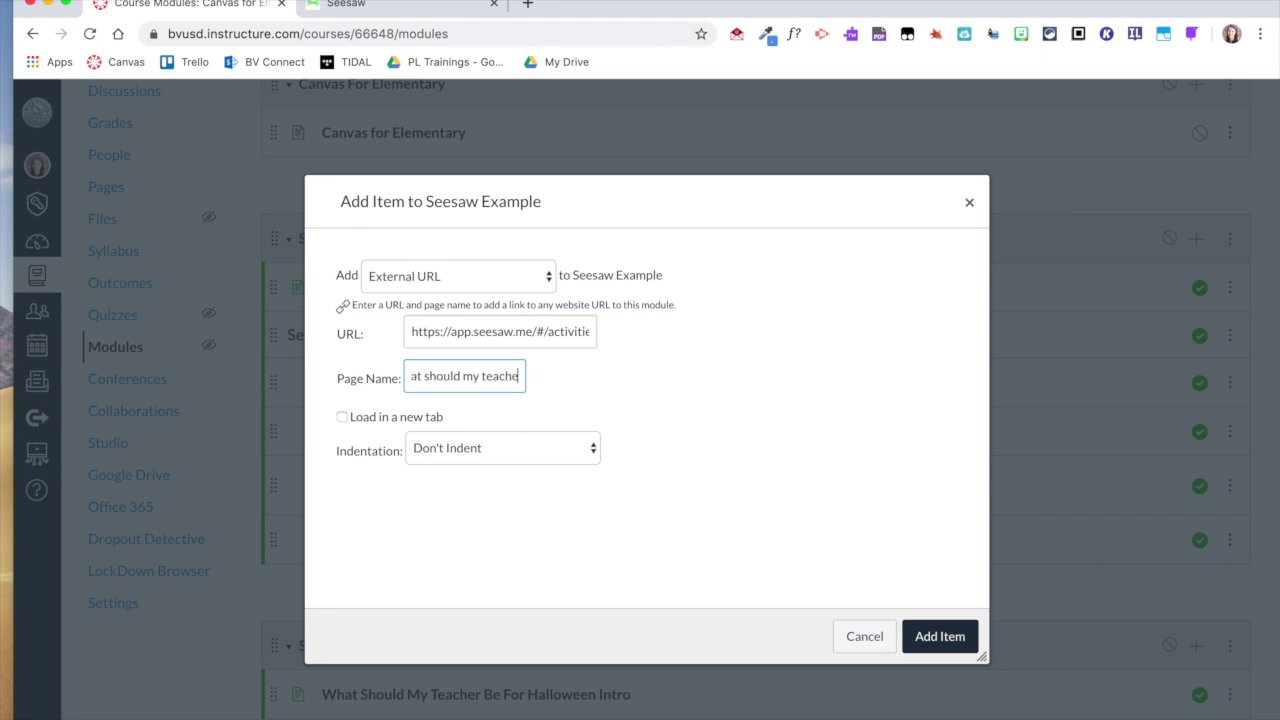
pyautogui.write('r be for Halloween')
# Prefix the link name with the ⋈ symbol and set it to load in a new tab
pyautogui.moveTo(433, 380); pyautogui.dragTo(320, 369)
pyautogui.click(411, 375)
pyautogui.press('ctrl+super+space')
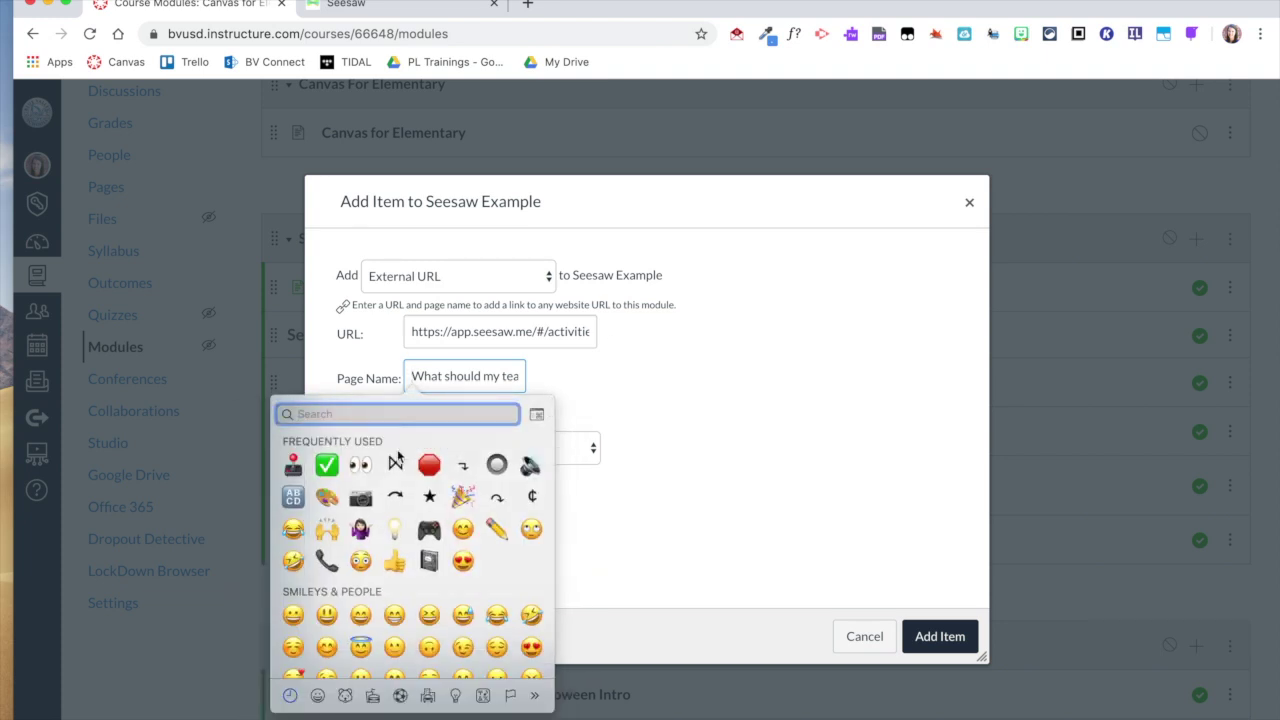
pyautogui.click(395, 464)
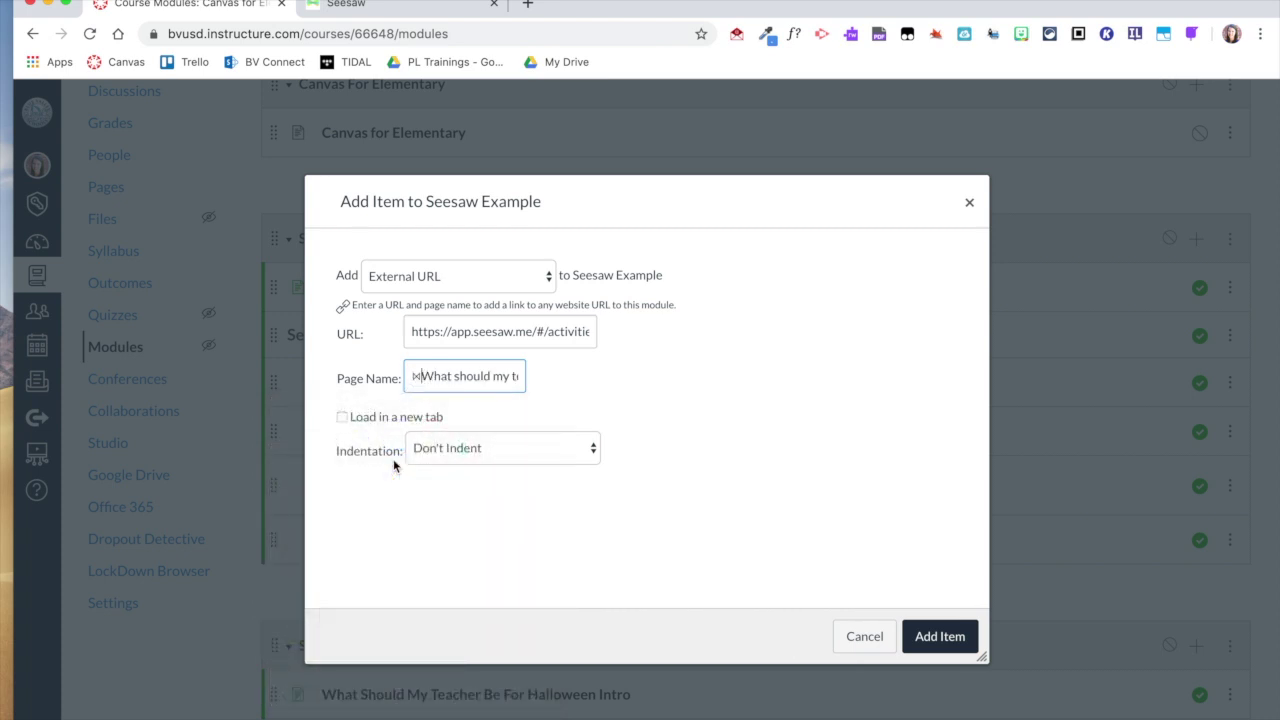
pyautogui.click(342, 419)
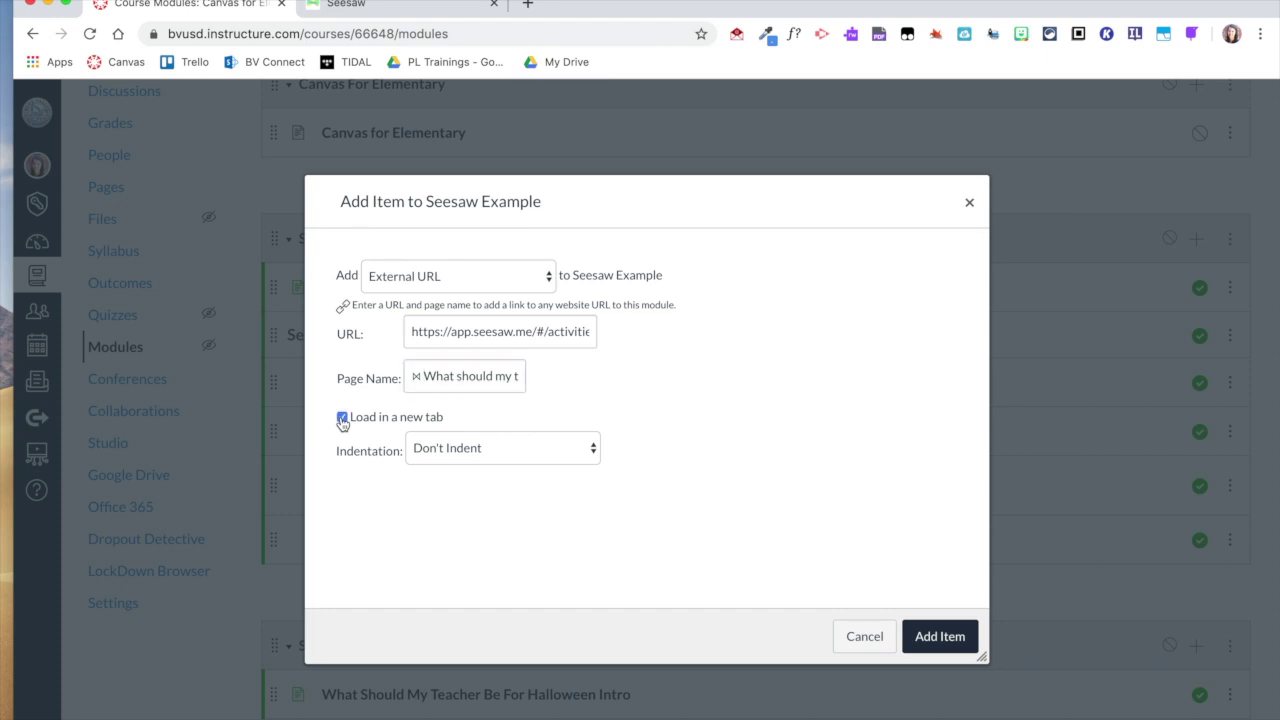
# Add the ⋈ What should my teacher be for Halloween link to the module
pyautogui.click(941, 637)
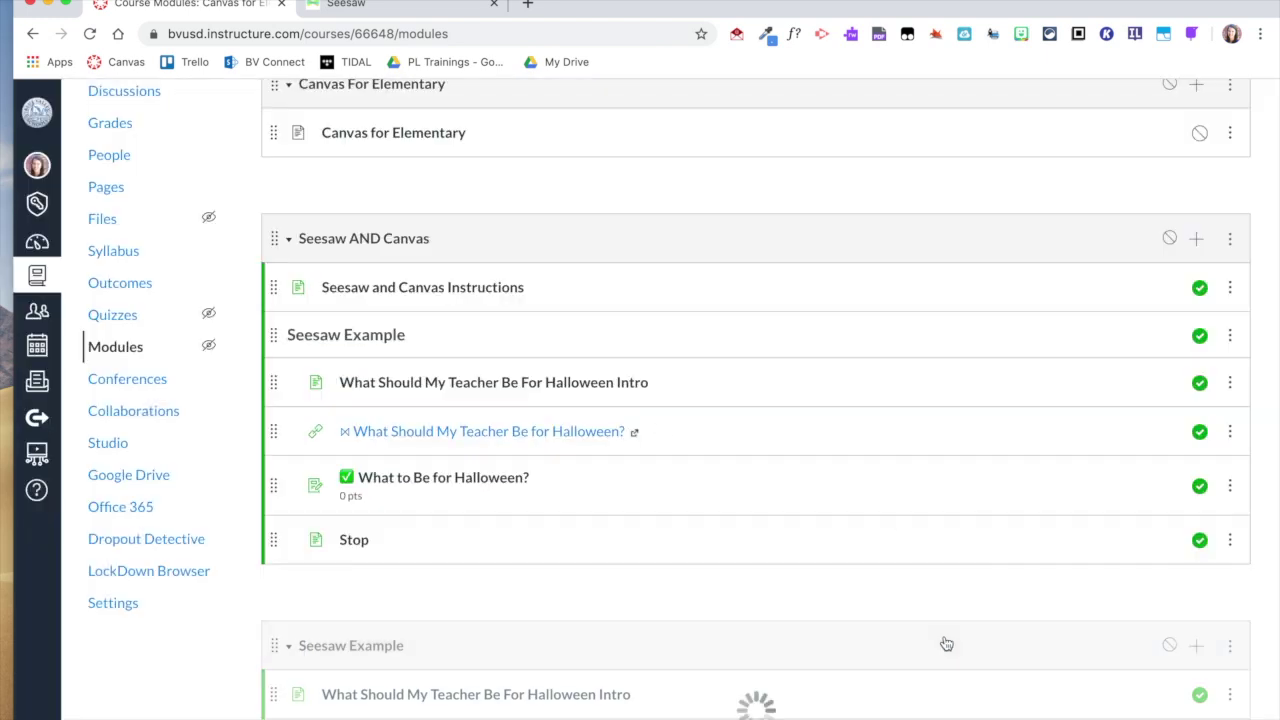
pyautogui.scroll(-1, 870, 612)
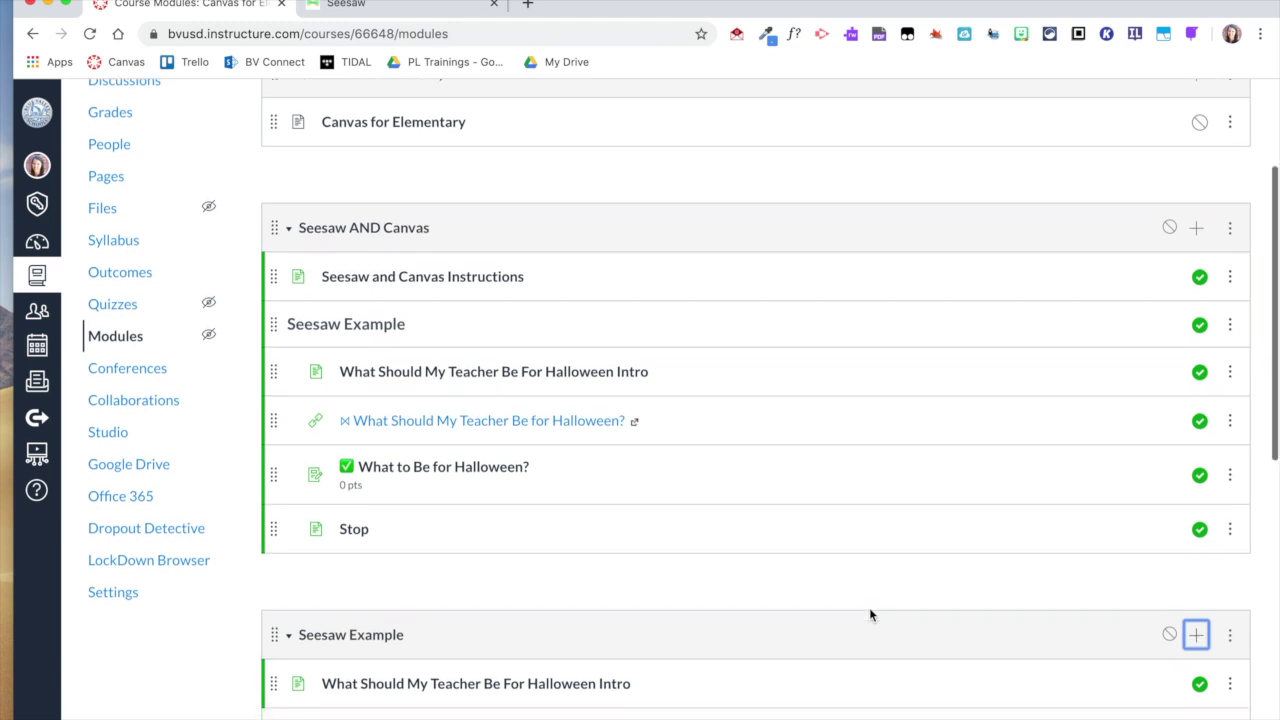
pyautogui.scroll(-3, 869, 614)
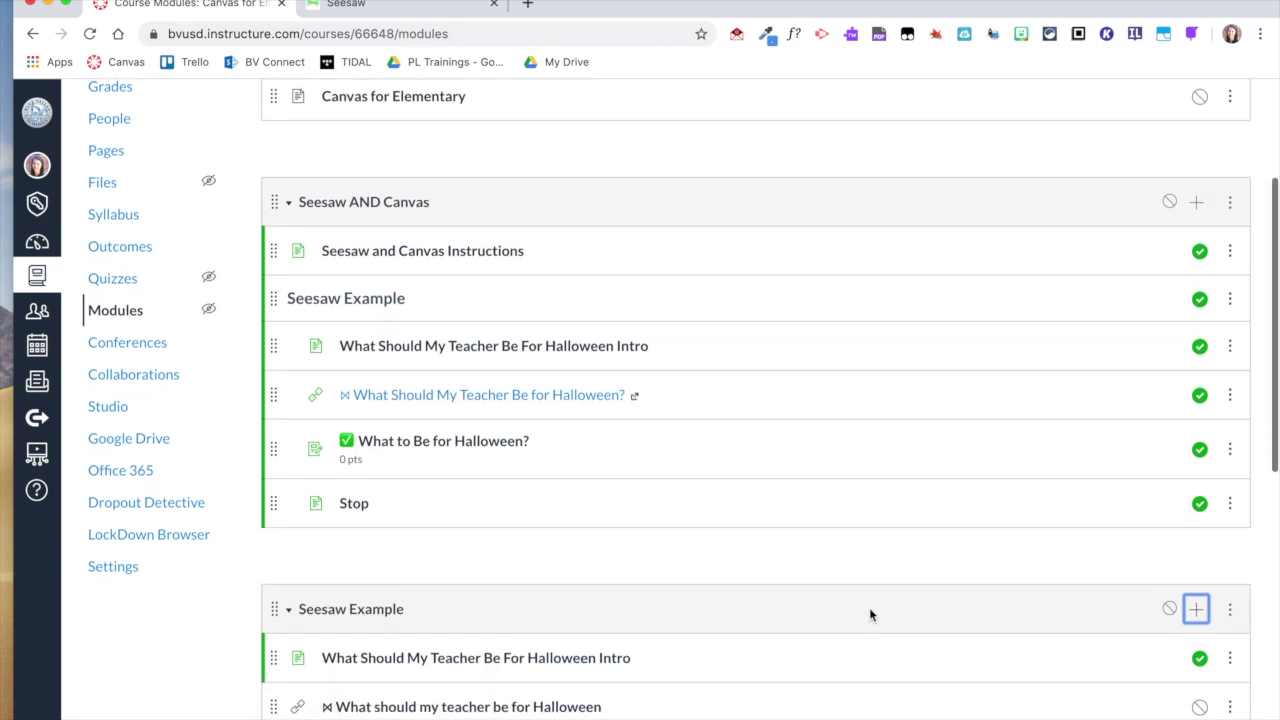
# Add the 'What to Be for Halloween?' assignment to the Seesaw Example module
pyautogui.click(1197, 492)
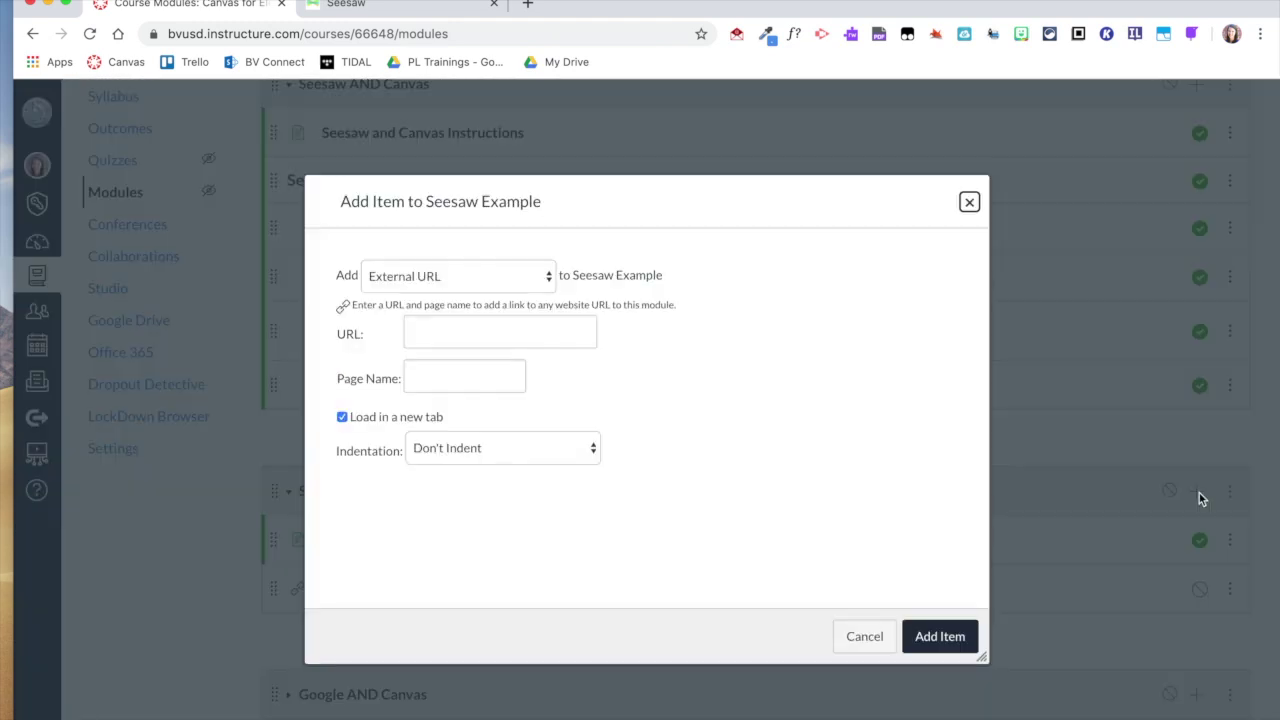
pyautogui.click(528, 284)
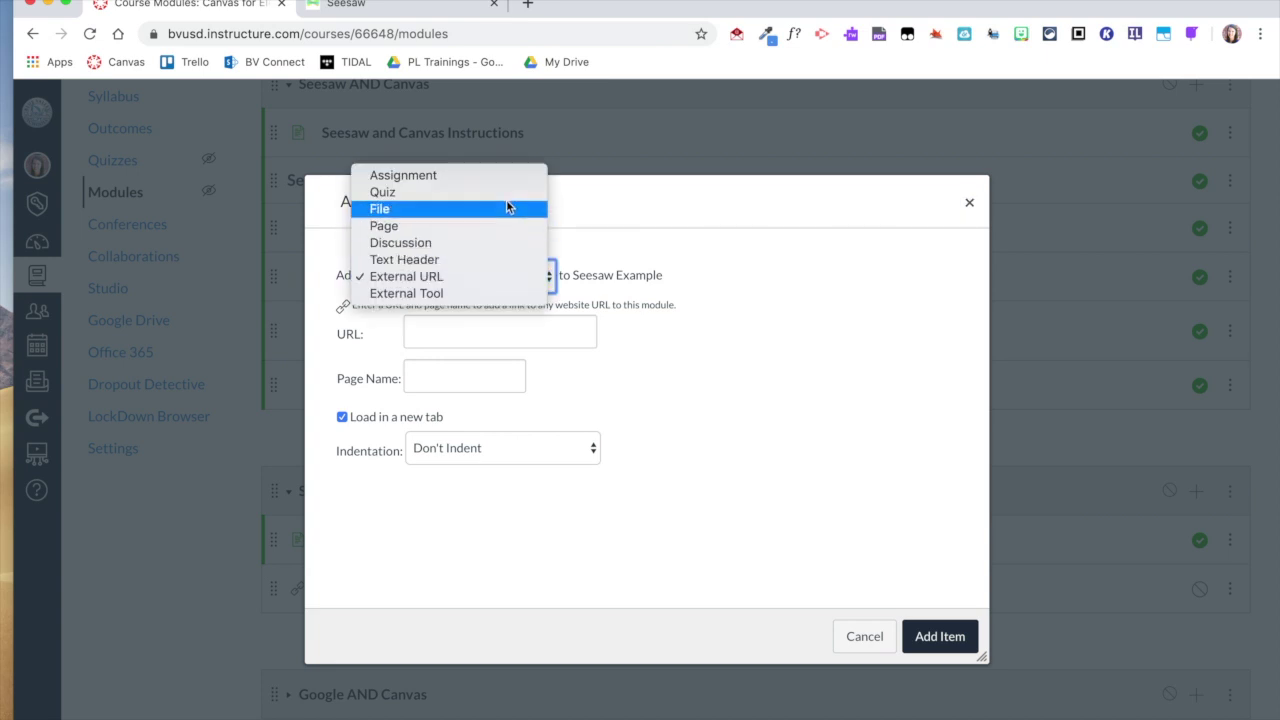
pyautogui.click(496, 172)
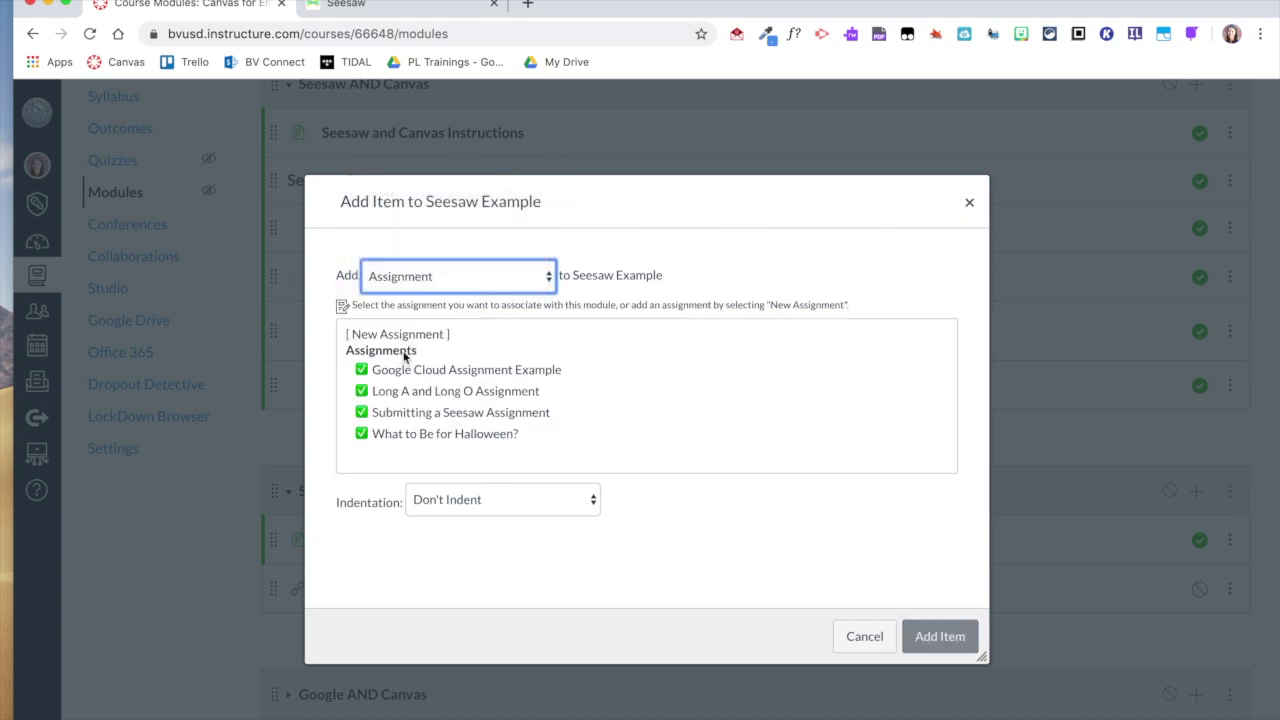
pyautogui.click(391, 433)
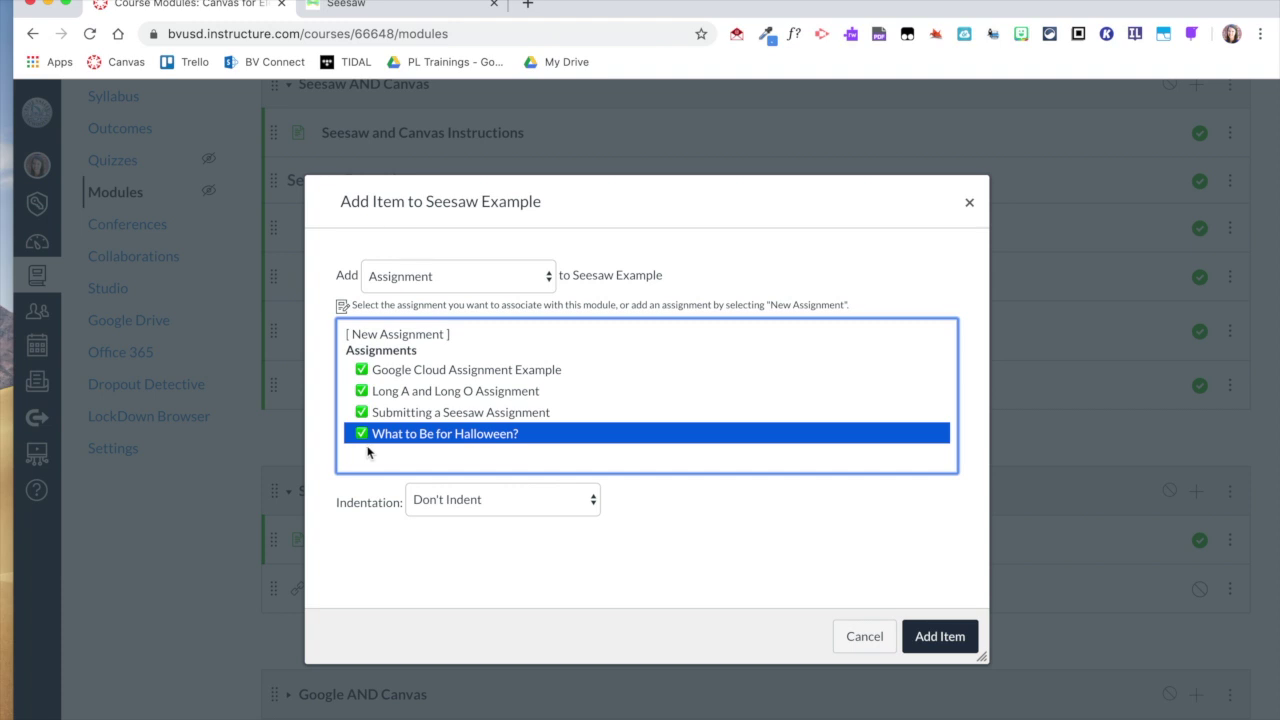
pyautogui.click(936, 648)
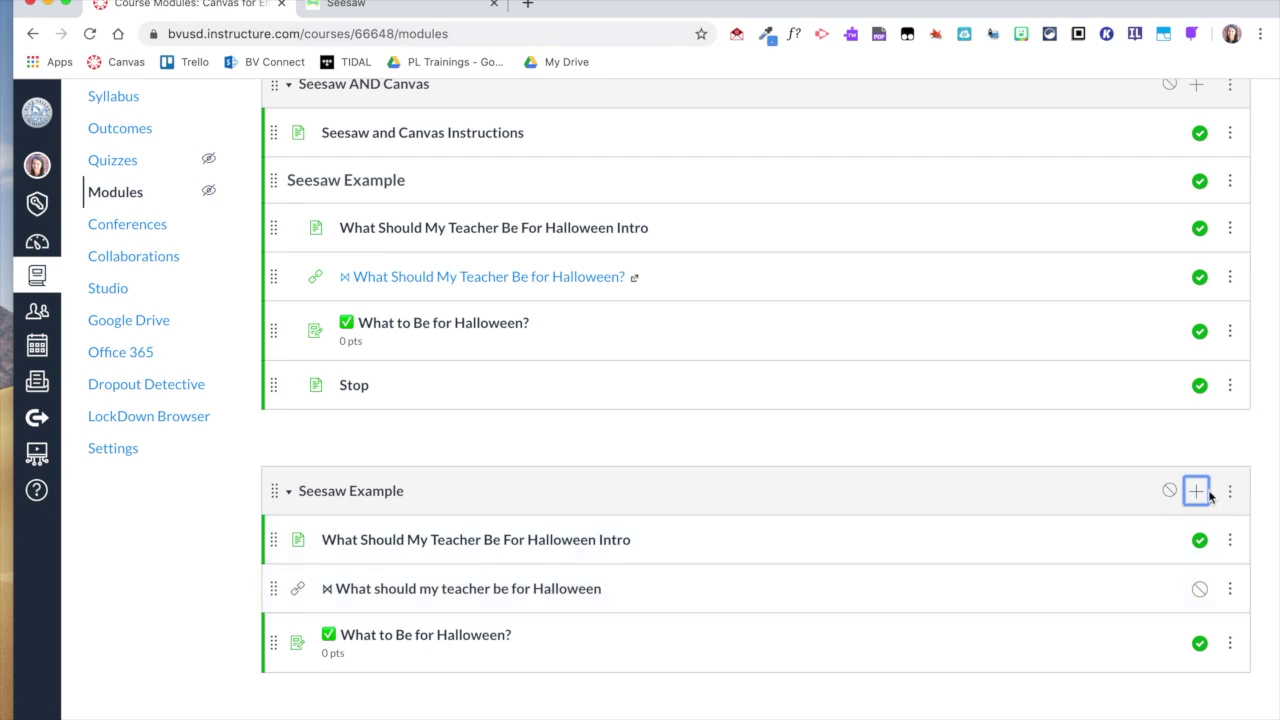
# Append the Stop page to Seesaw Example, then publish the module and all its items
pyautogui.click(1197, 493)
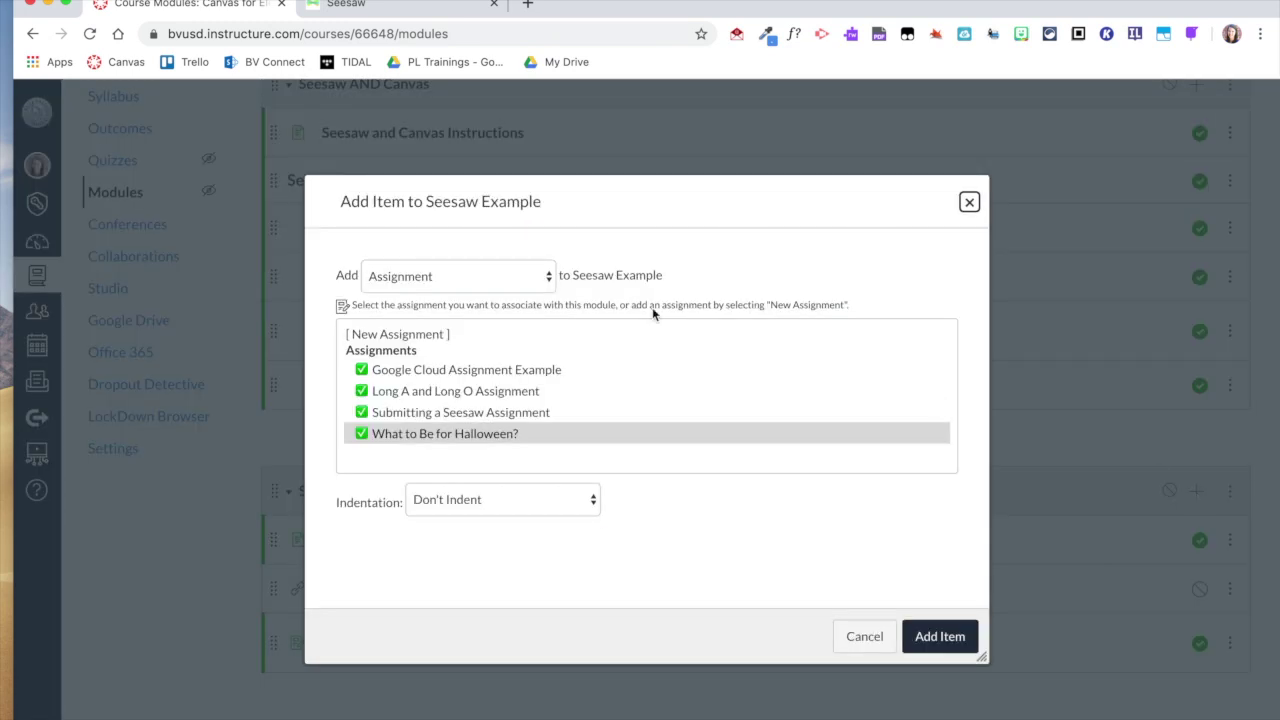
pyautogui.click(500, 274)
pyautogui.click(475, 329)
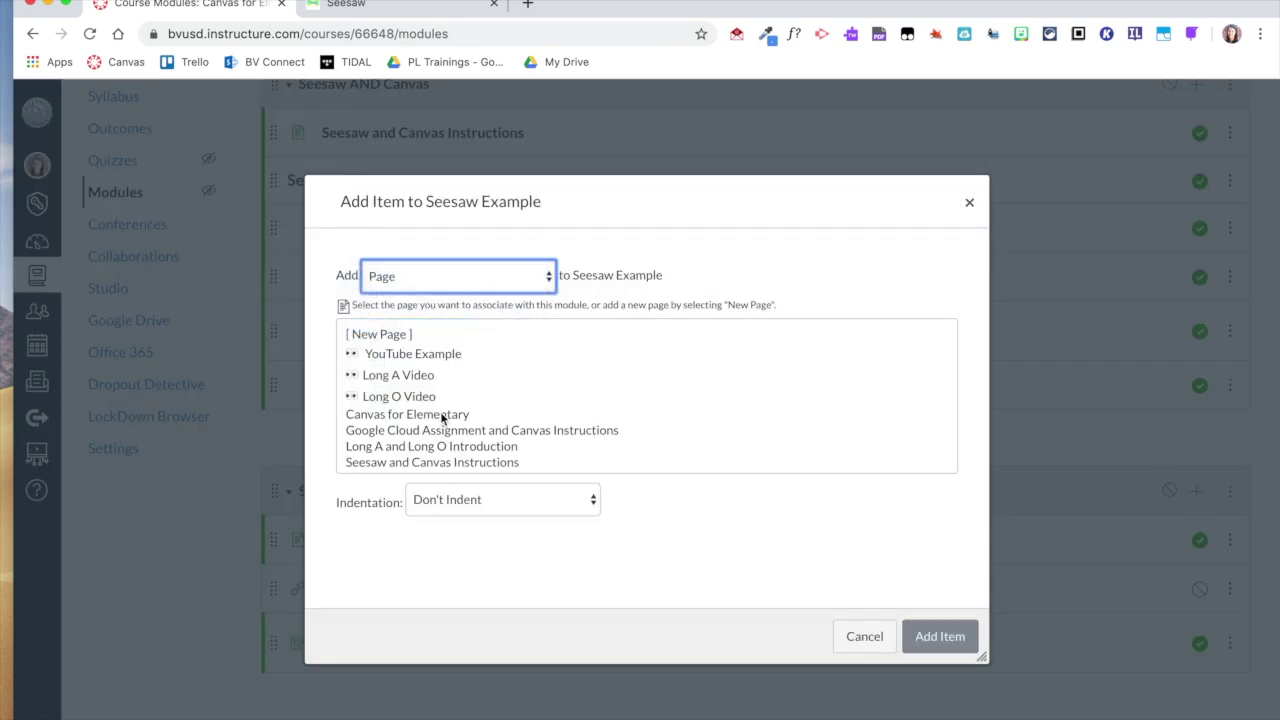
pyautogui.scroll(-3, 440, 414)
pyautogui.click(415, 424)
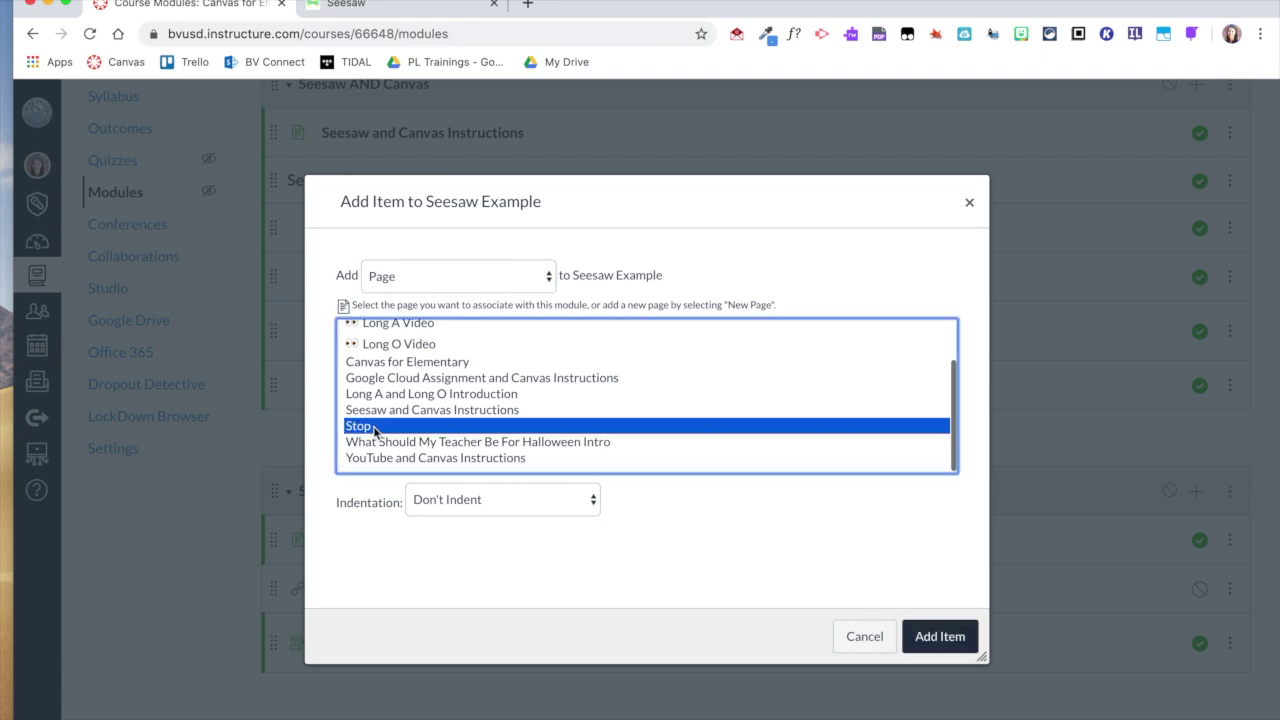
pyautogui.click(925, 644)
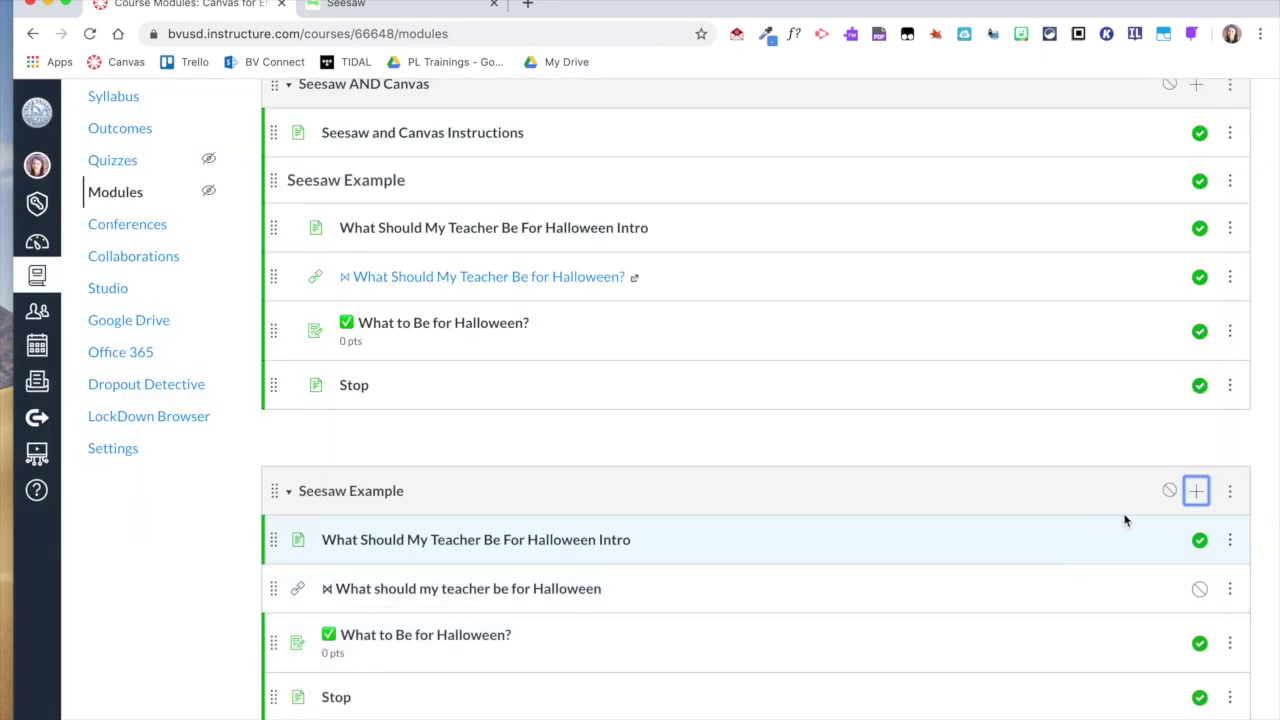
pyautogui.click(1168, 492)
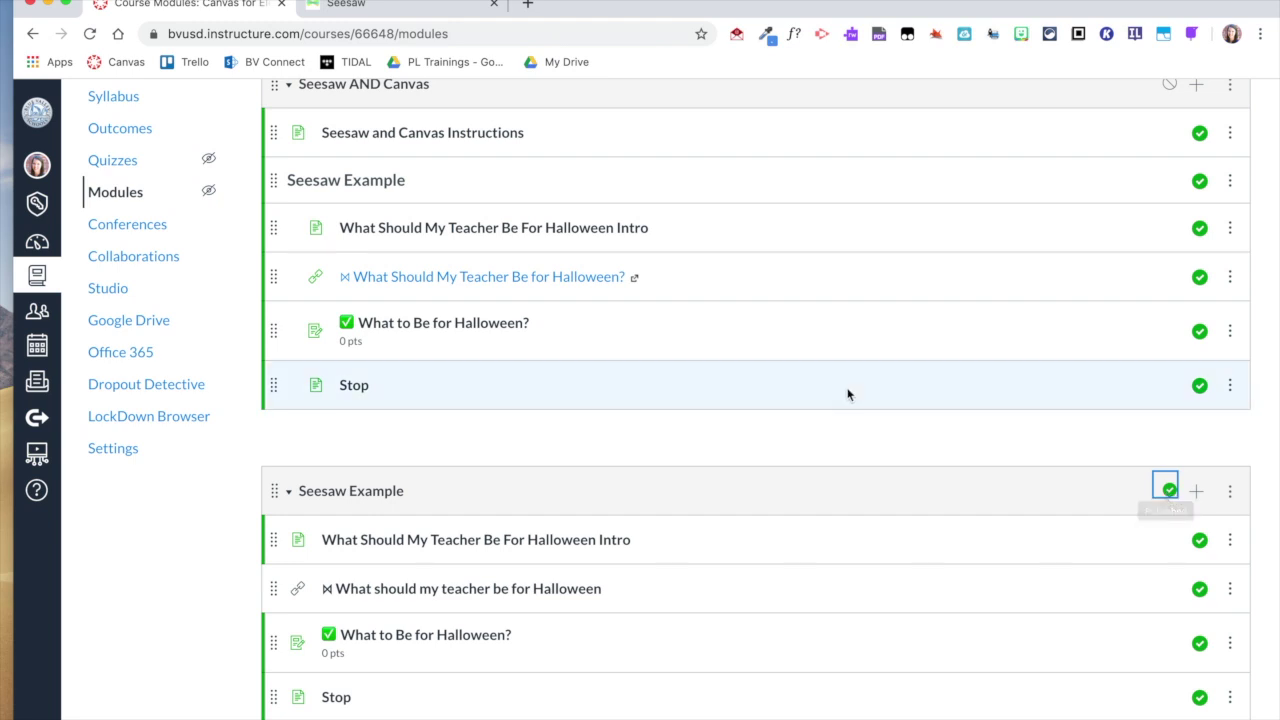
# Enter Student View from the course home and open the Halloween Intro page
pyautogui.scroll(3, 849, 391)
pyautogui.scroll(2, 170, 140)
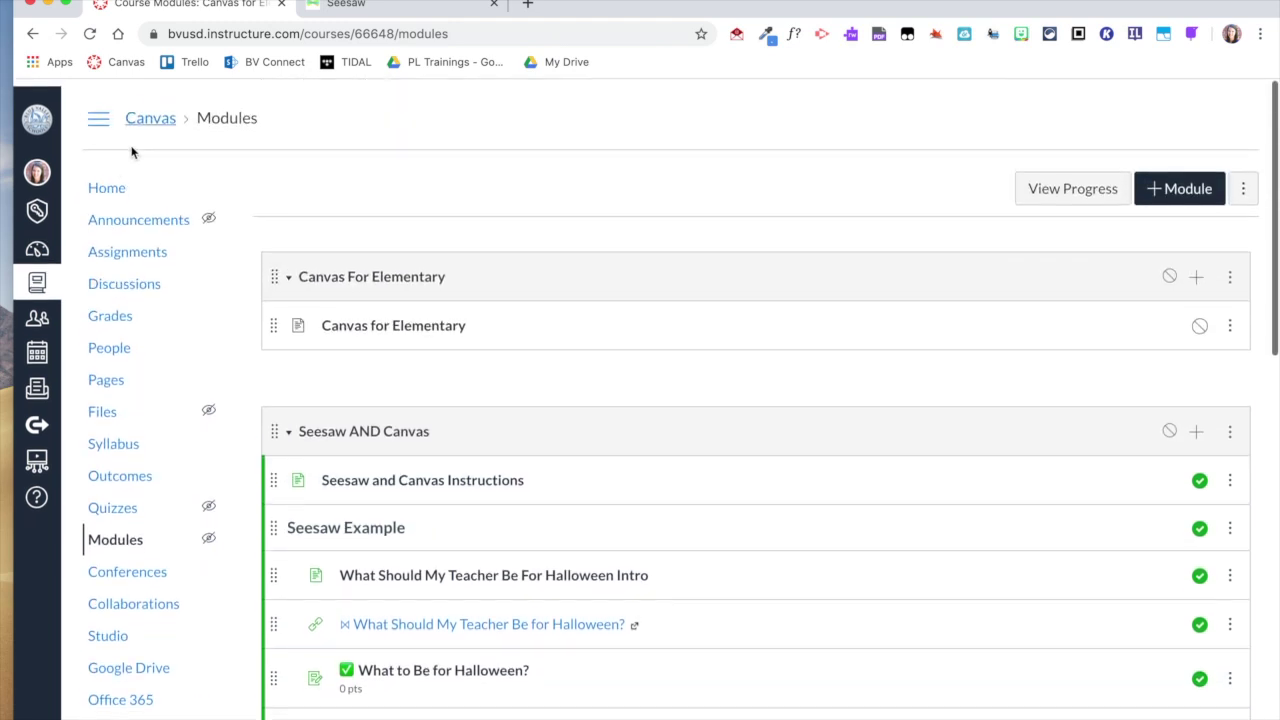
pyautogui.click(110, 180)
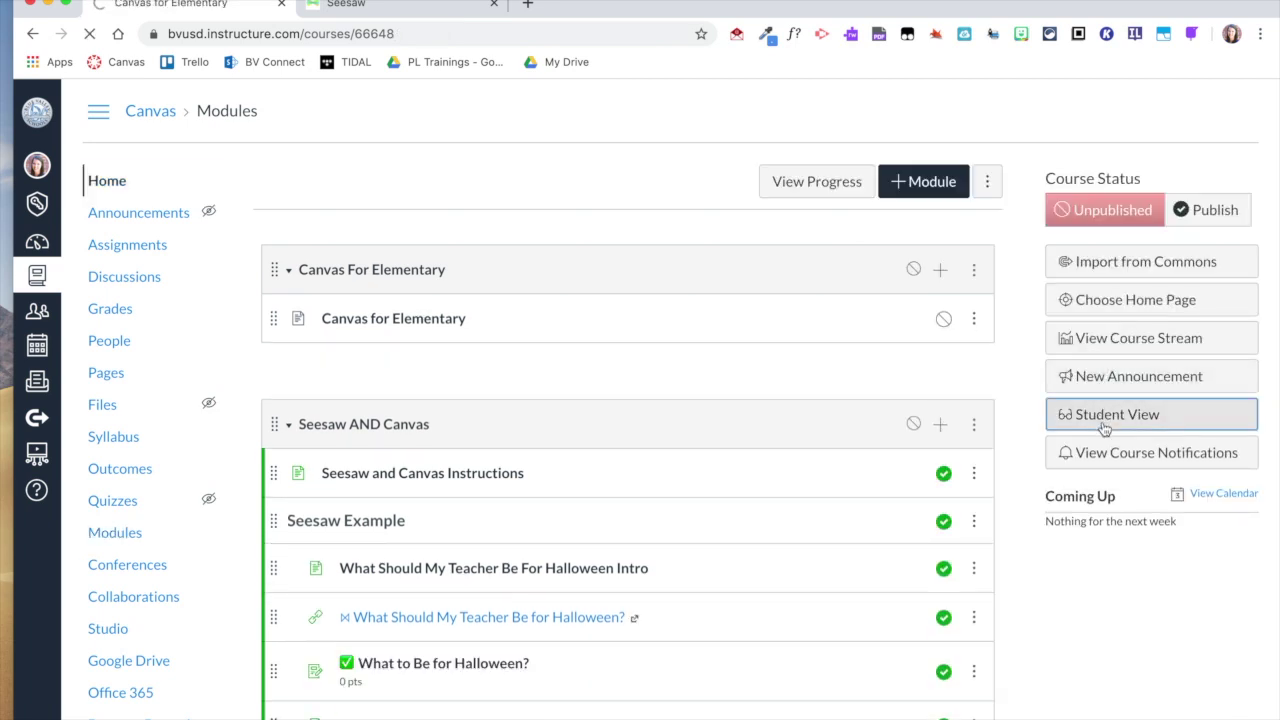
pyautogui.click(1104, 414)
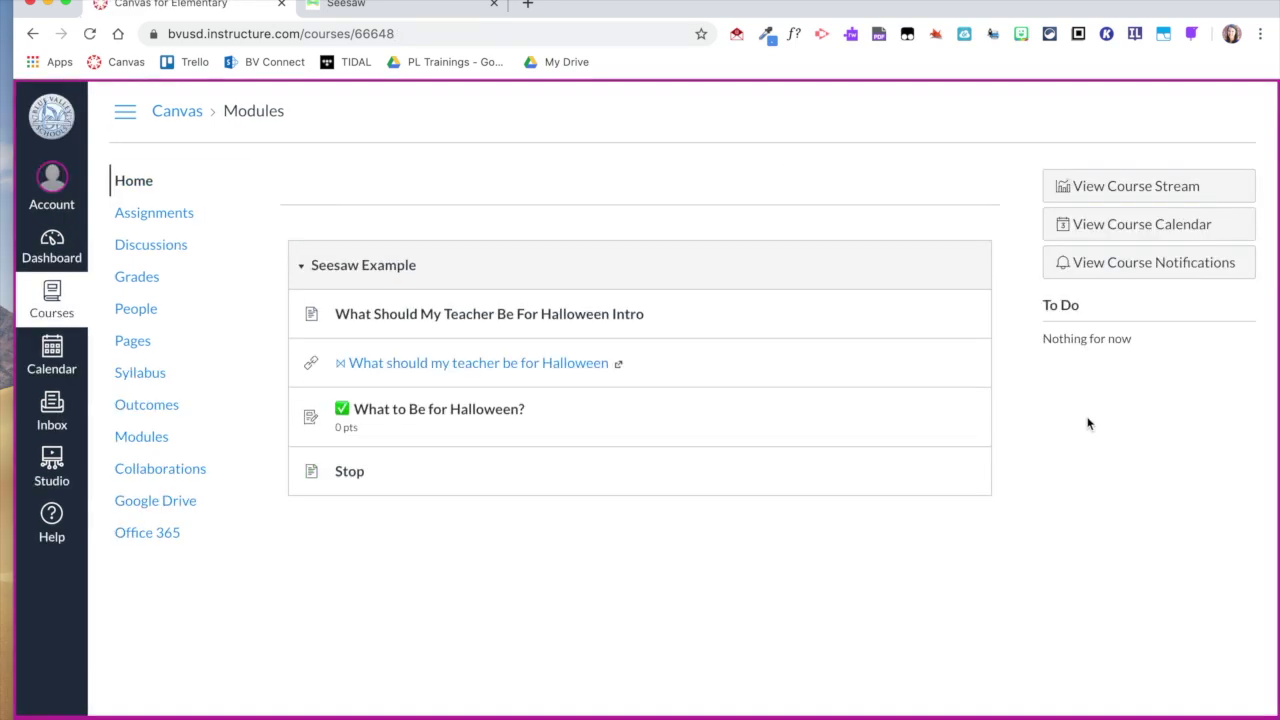
pyautogui.click(526, 314)
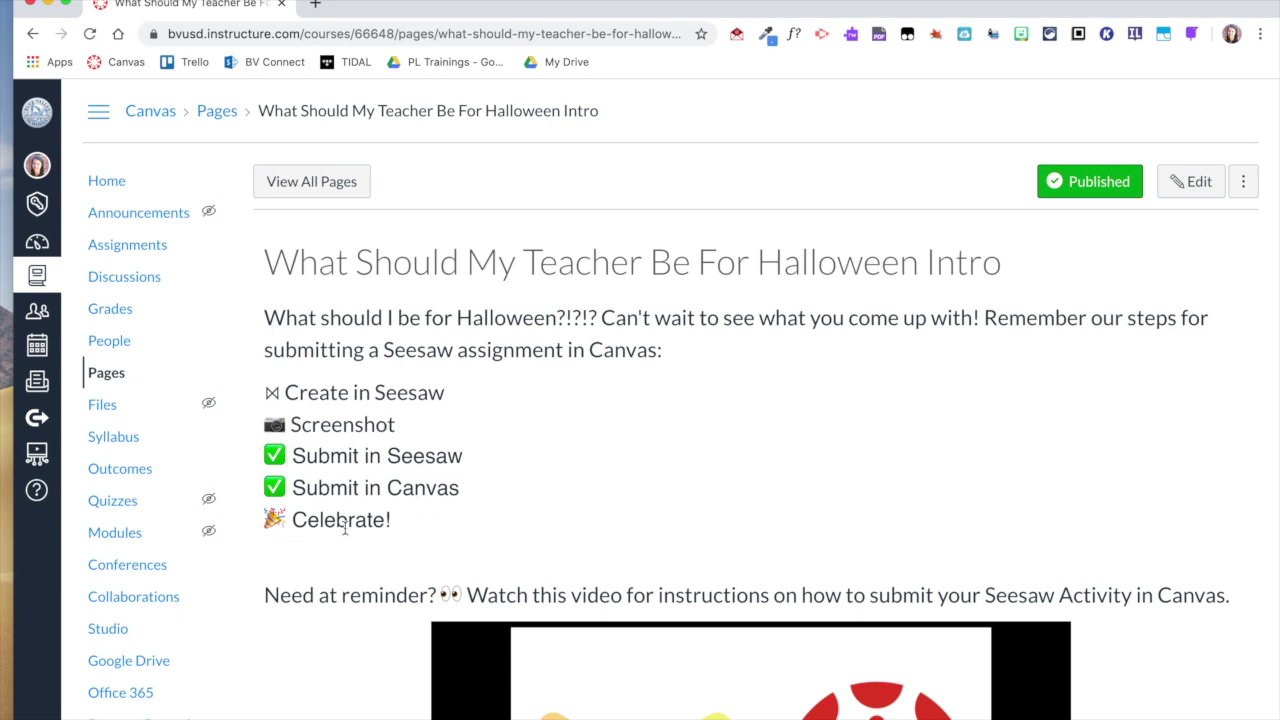
# Follow the intro page's Next link to open the Seesaw activity in a new tab
pyautogui.scroll(-5, 355, 540)
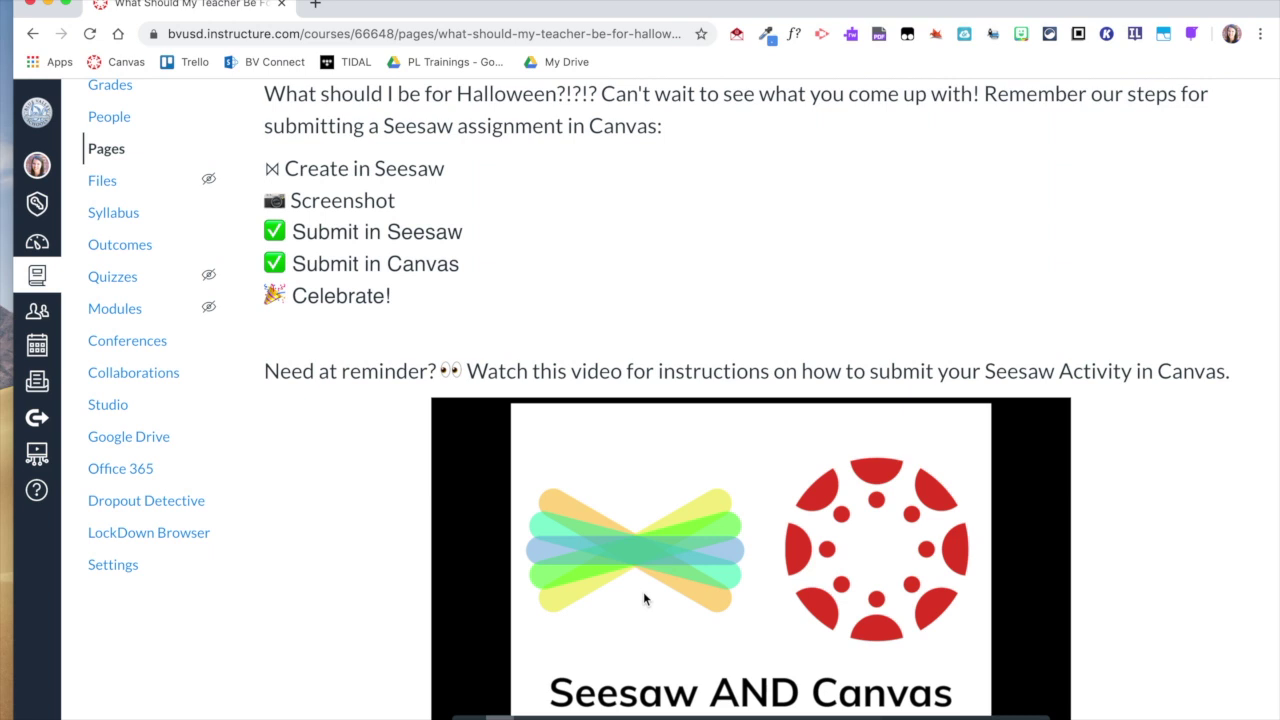
pyautogui.scroll(-3, 643, 598)
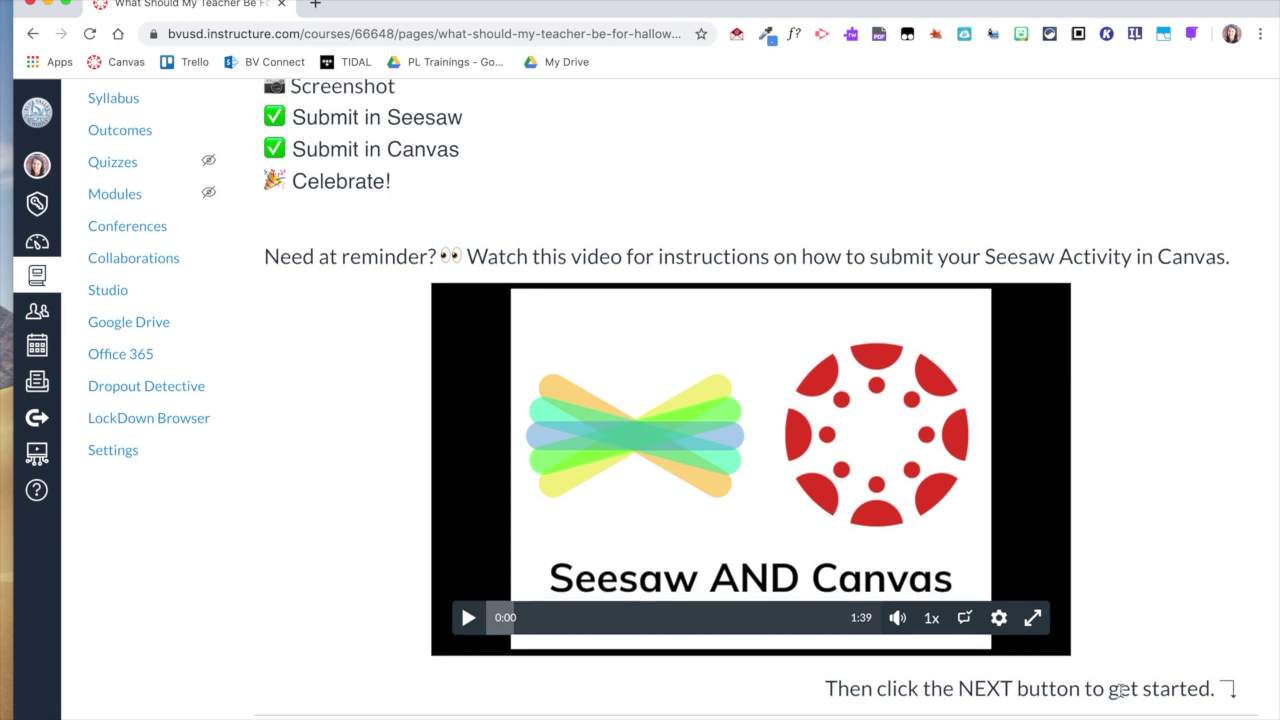
pyautogui.scroll(-1, 1120, 690)
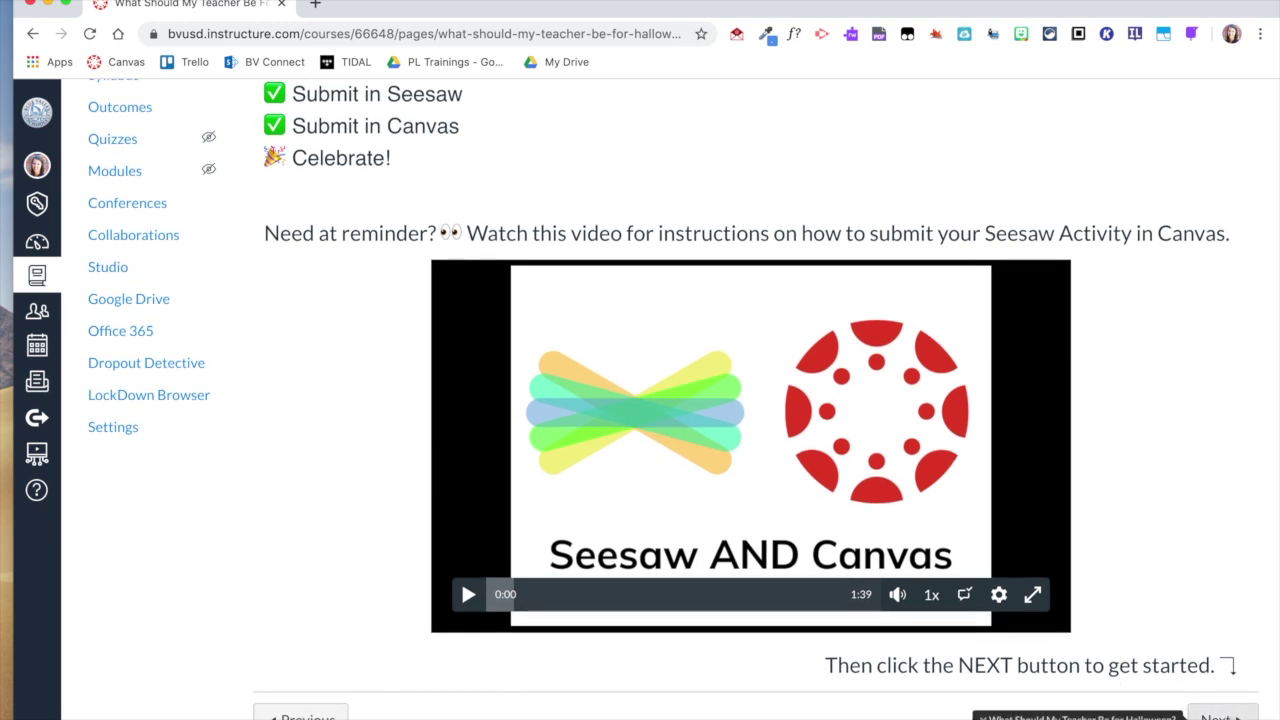
pyautogui.click(1220, 714)
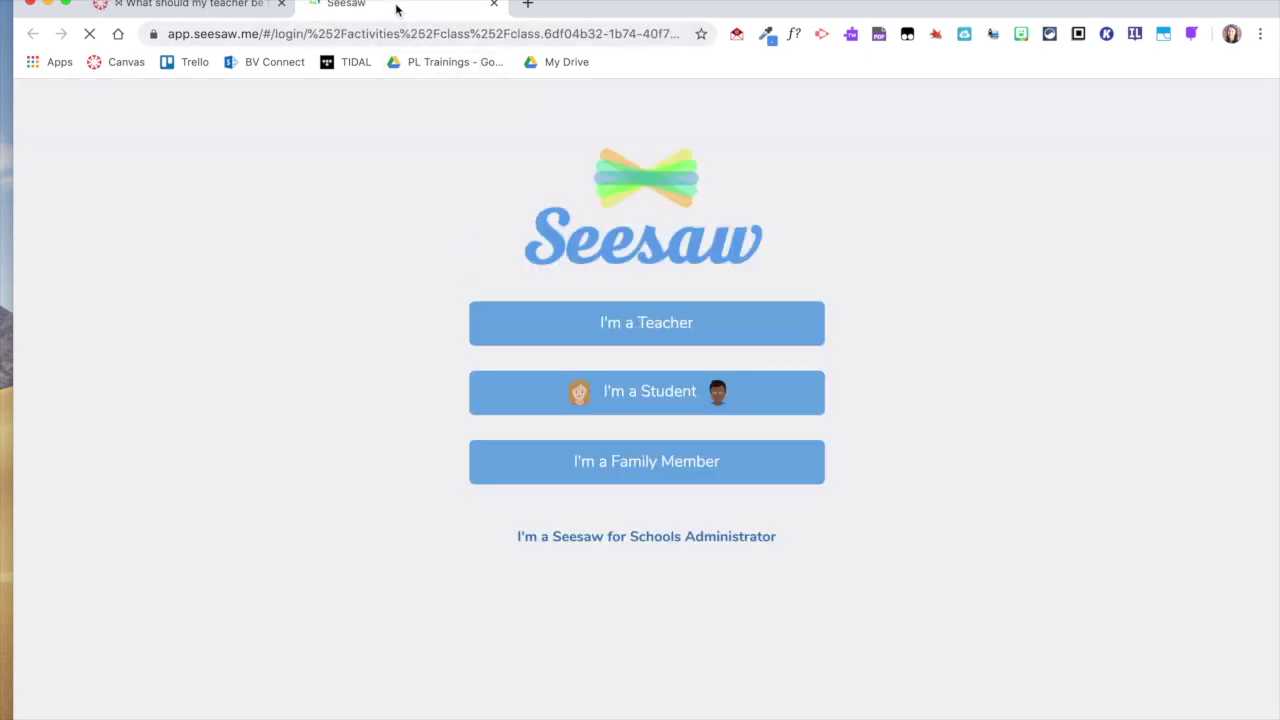
# Choose I'm a Student on Seesaw's login page, then close the Seesaw tab
pyautogui.click(557, 408)
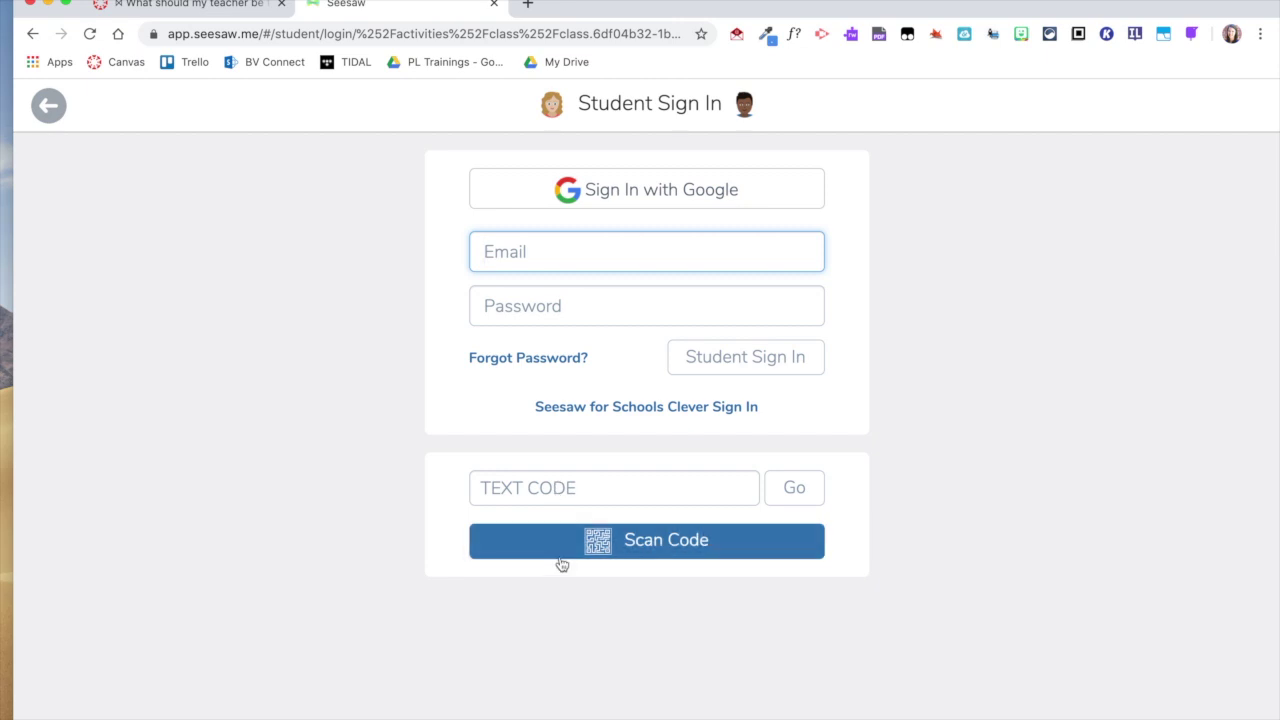
pyautogui.click(493, 5)
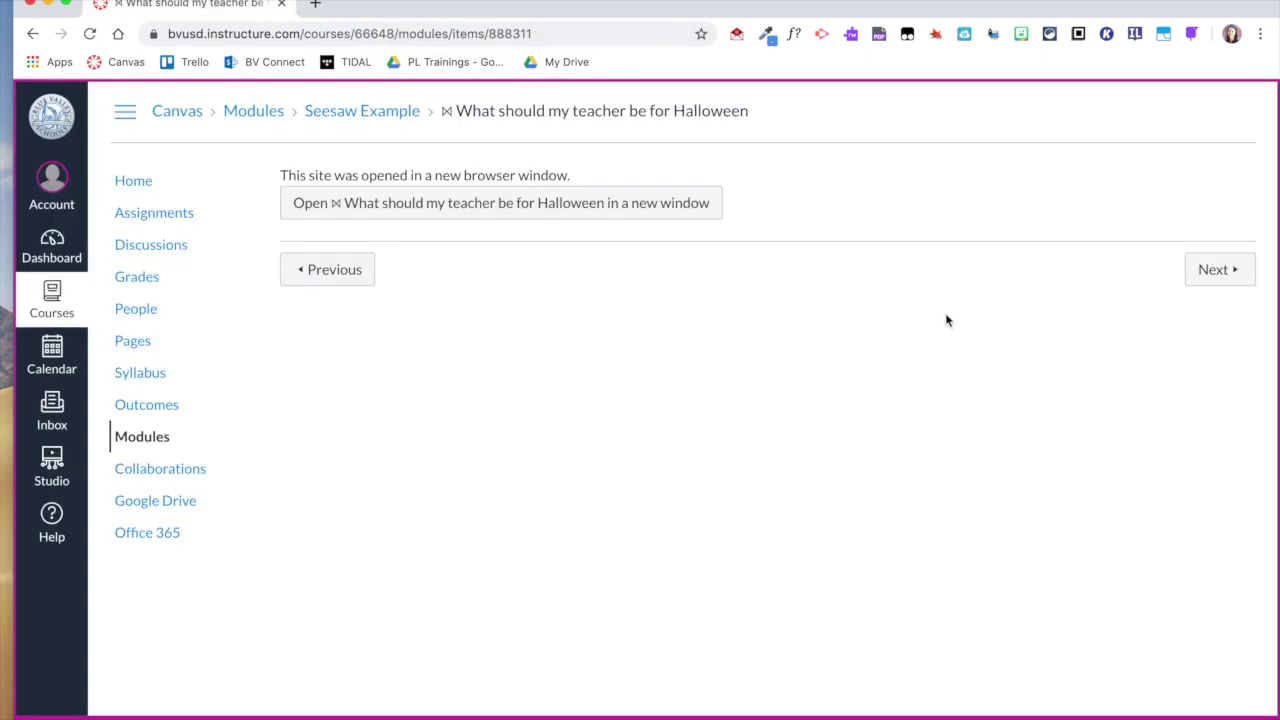
# Move to 'What to Be for Halloween?' and attach Screen Shot 2020-05-16 at 10.15.15 AM.png
pyautogui.click(1216, 284)
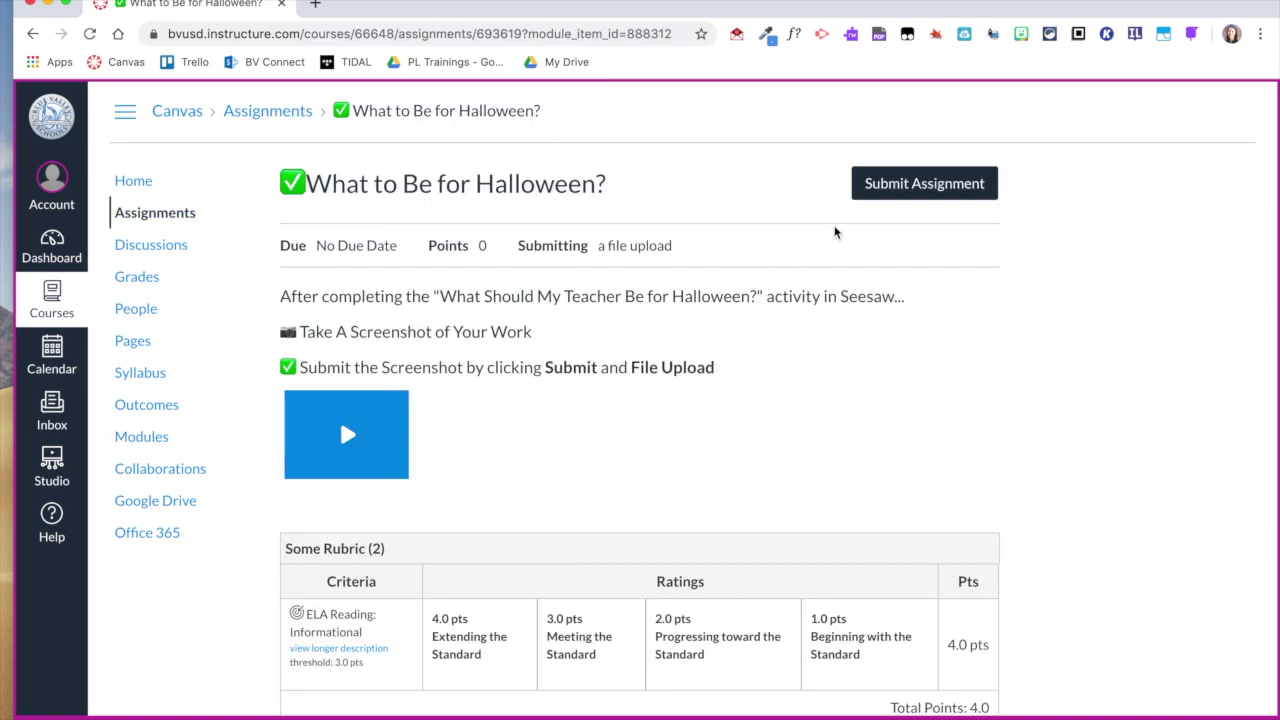
pyautogui.click(893, 193)
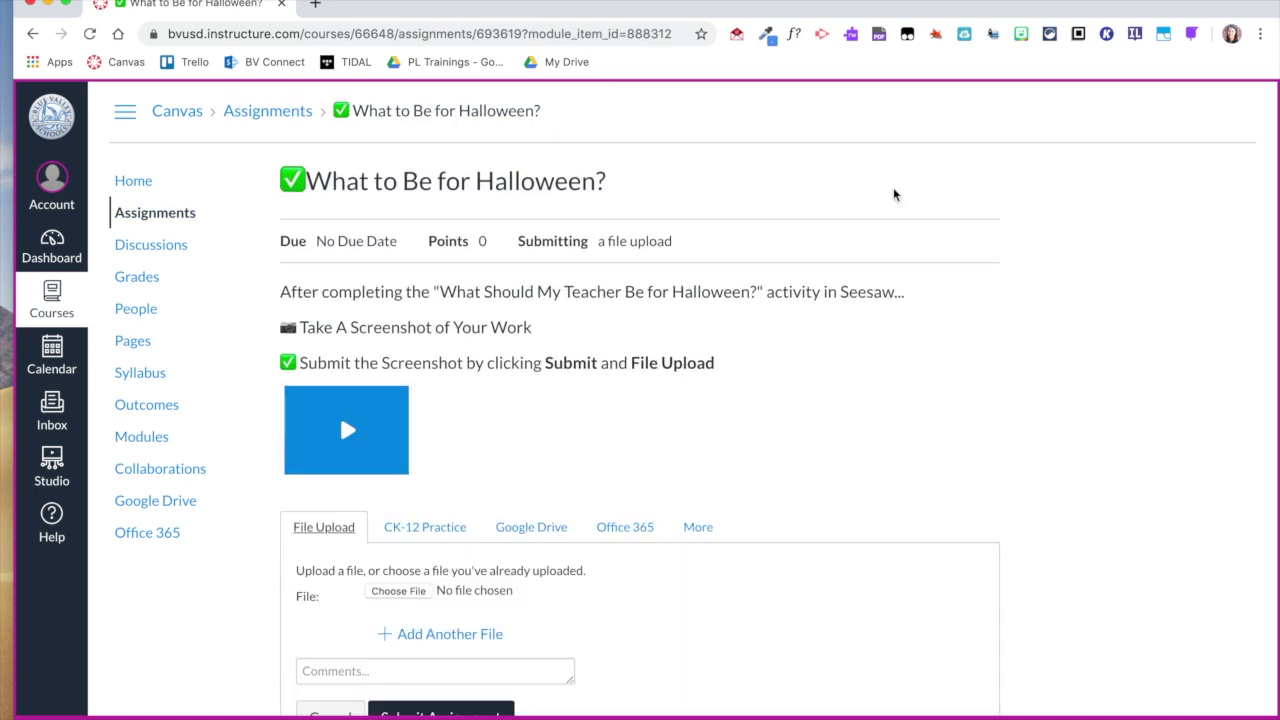
pyautogui.click(391, 594)
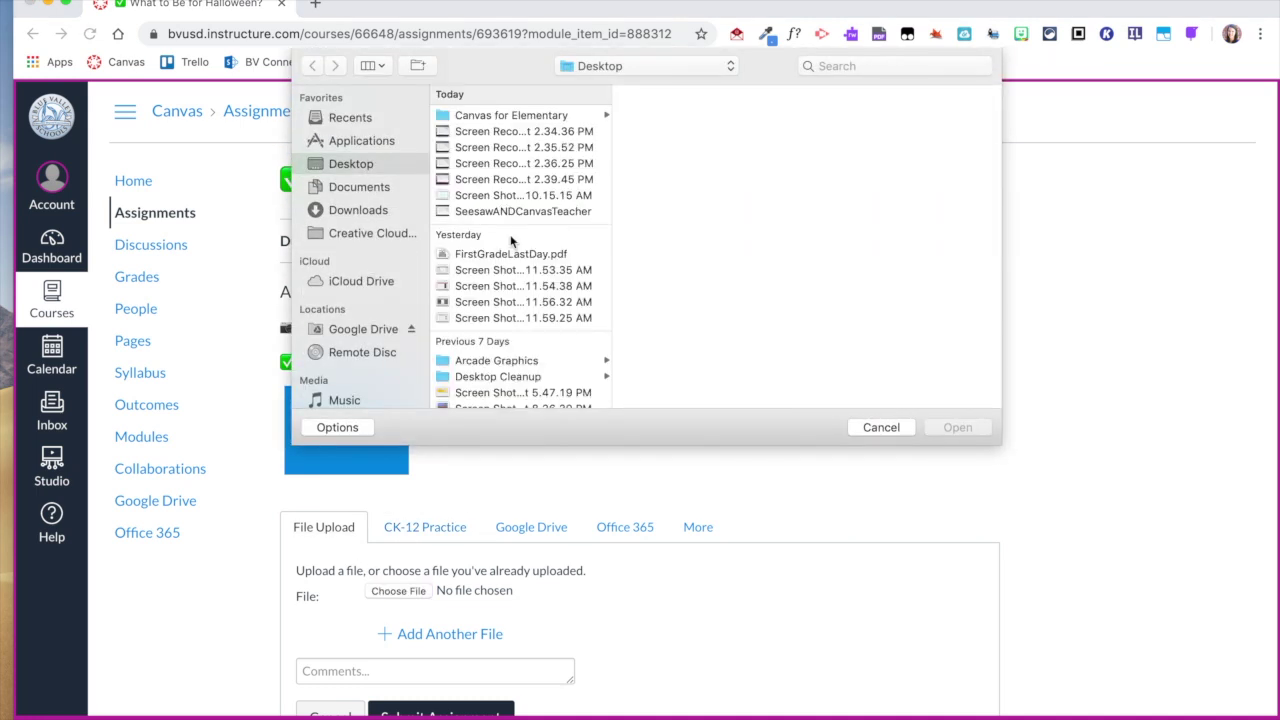
pyautogui.click(510, 196)
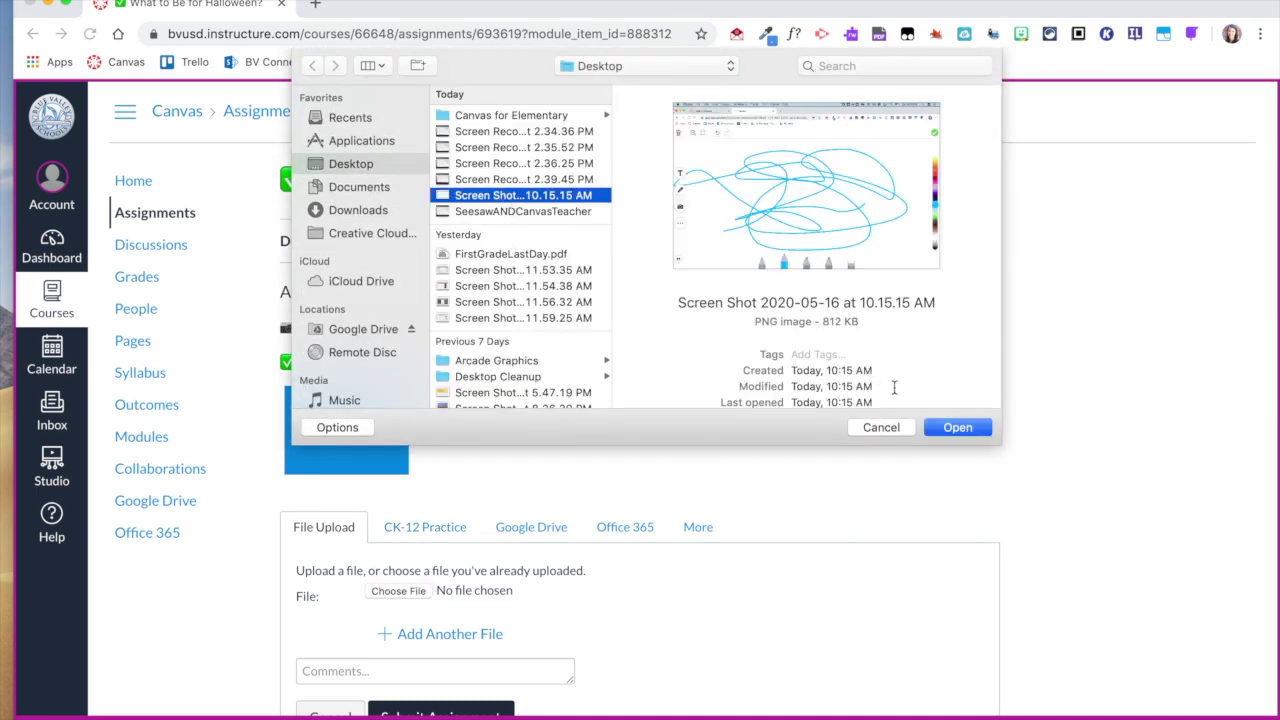
pyautogui.click(957, 427)
# Submit the assignment with the screenshot and continue to the Stop page
pyautogui.scroll(-2, 687, 646)
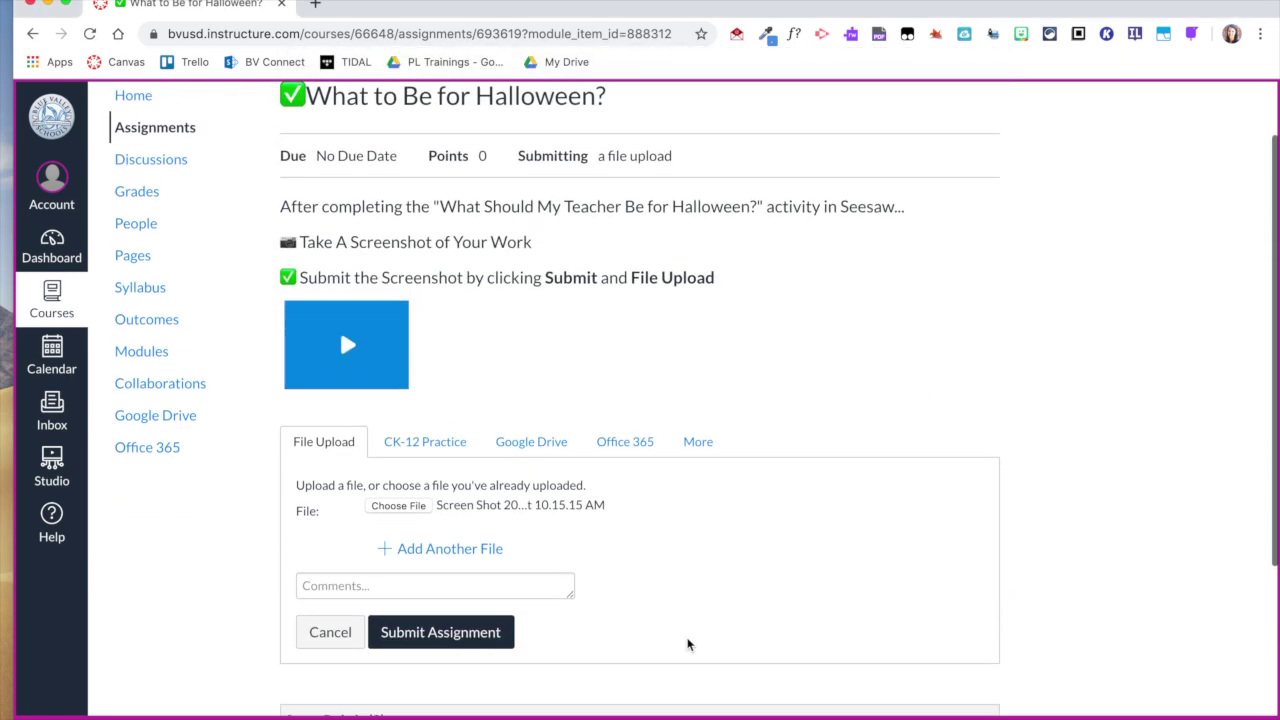
pyautogui.click(447, 638)
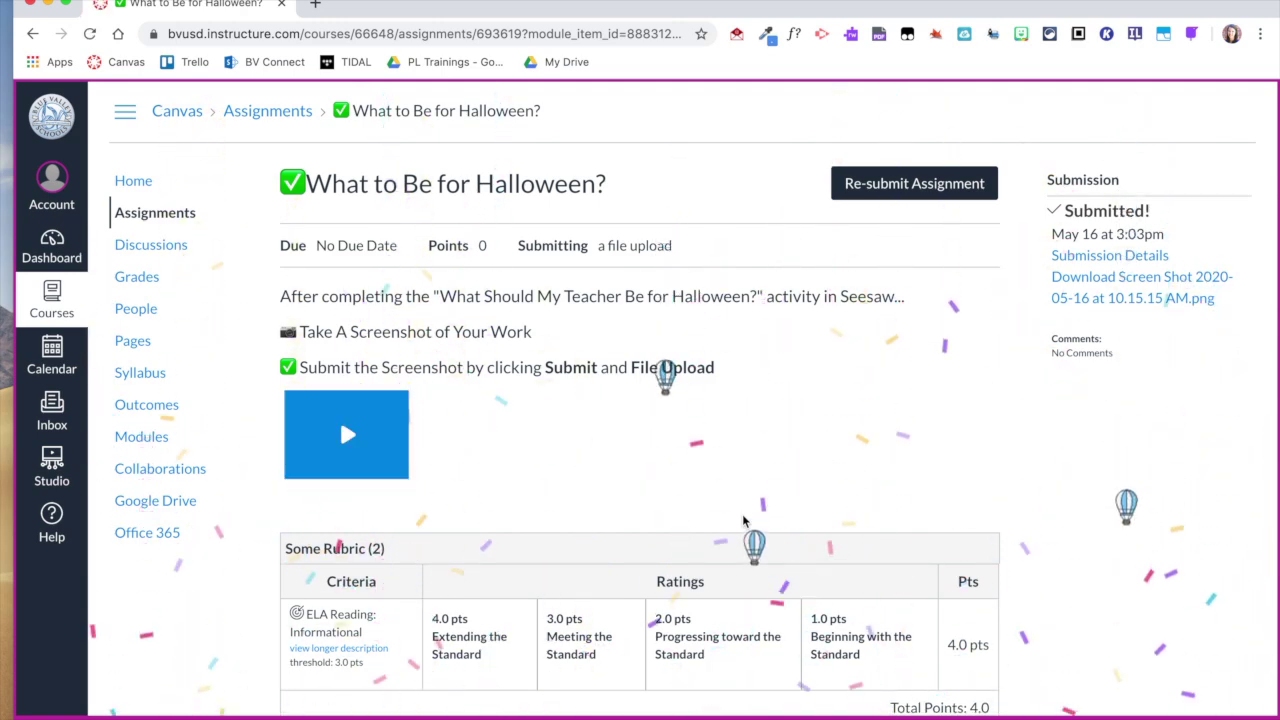
pyautogui.scroll(-3, 1155, 592)
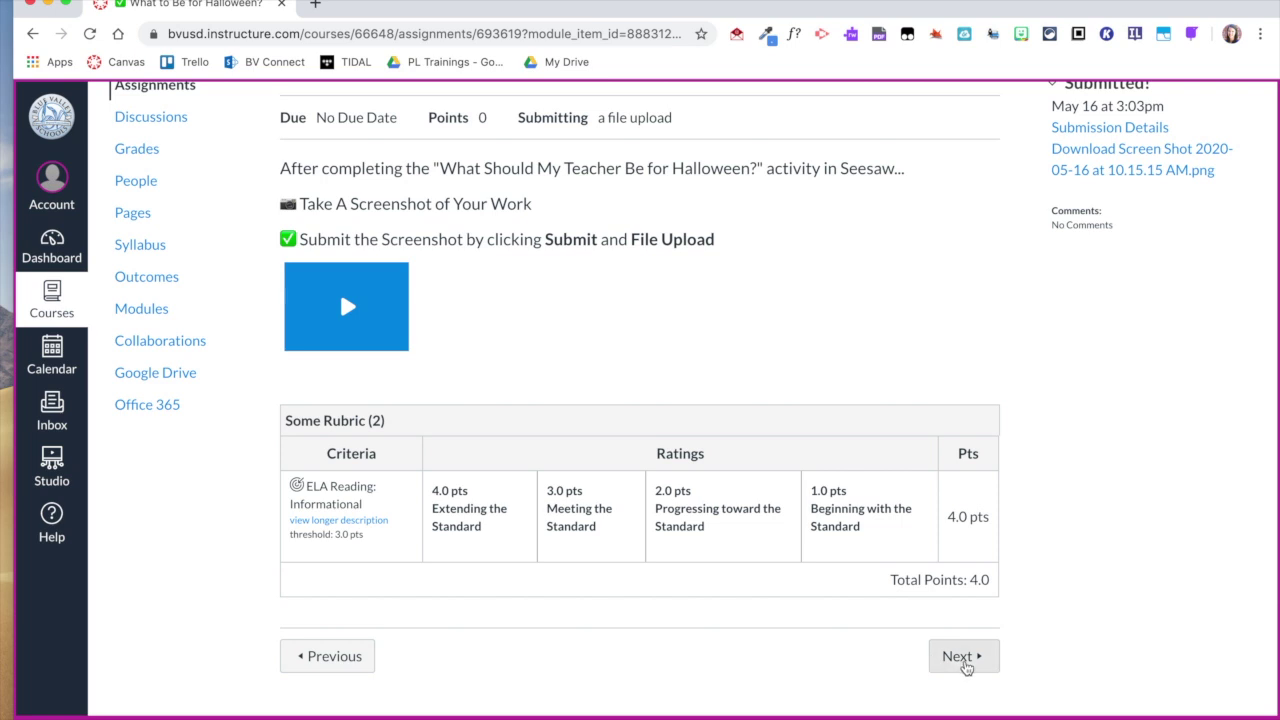
pyautogui.click(966, 668)
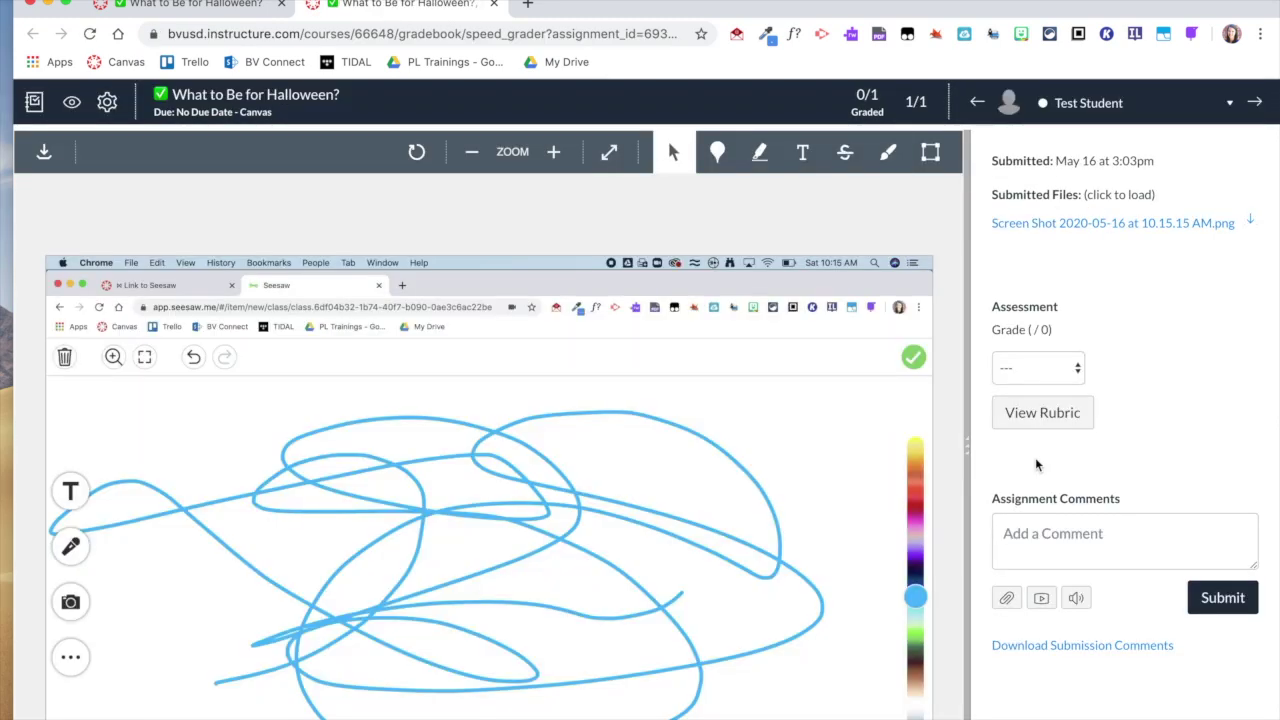
# Score the ELA Reading: Informational rubric criterion as Meeting the Standard, 3/4 pts, and save it
pyautogui.click(1045, 418)
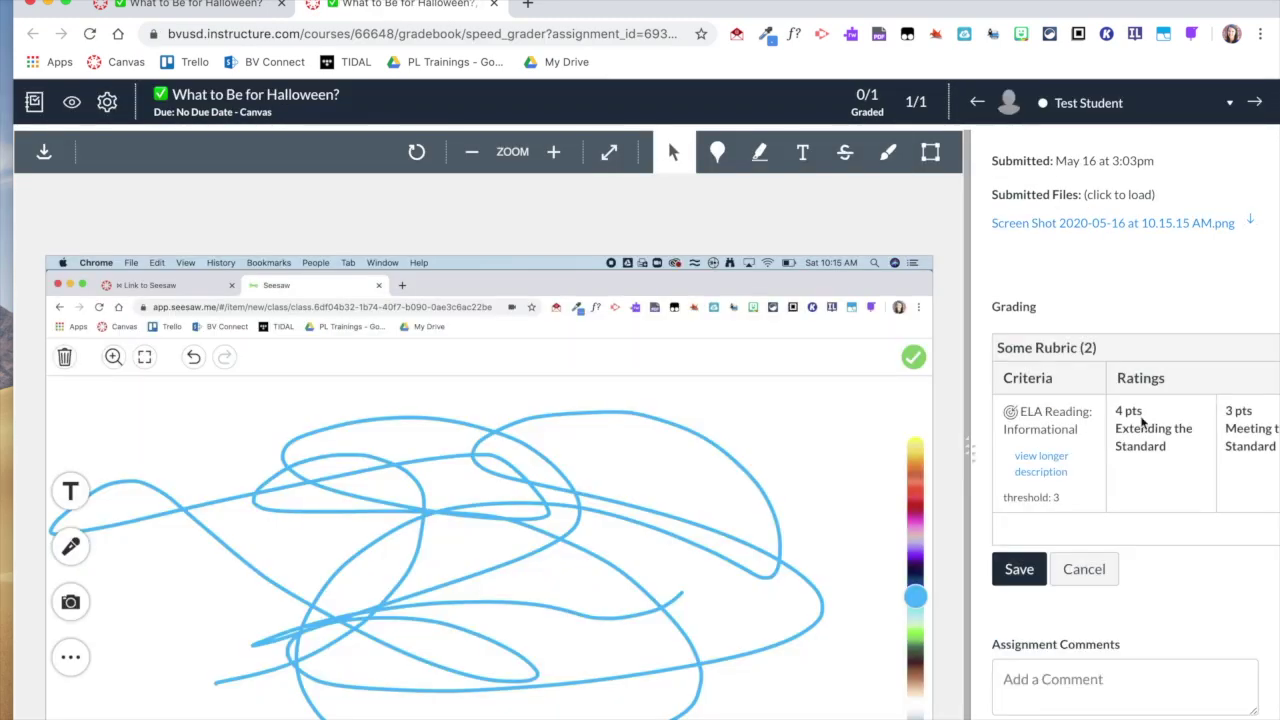
pyautogui.click(1243, 453)
pyautogui.click(1030, 569)
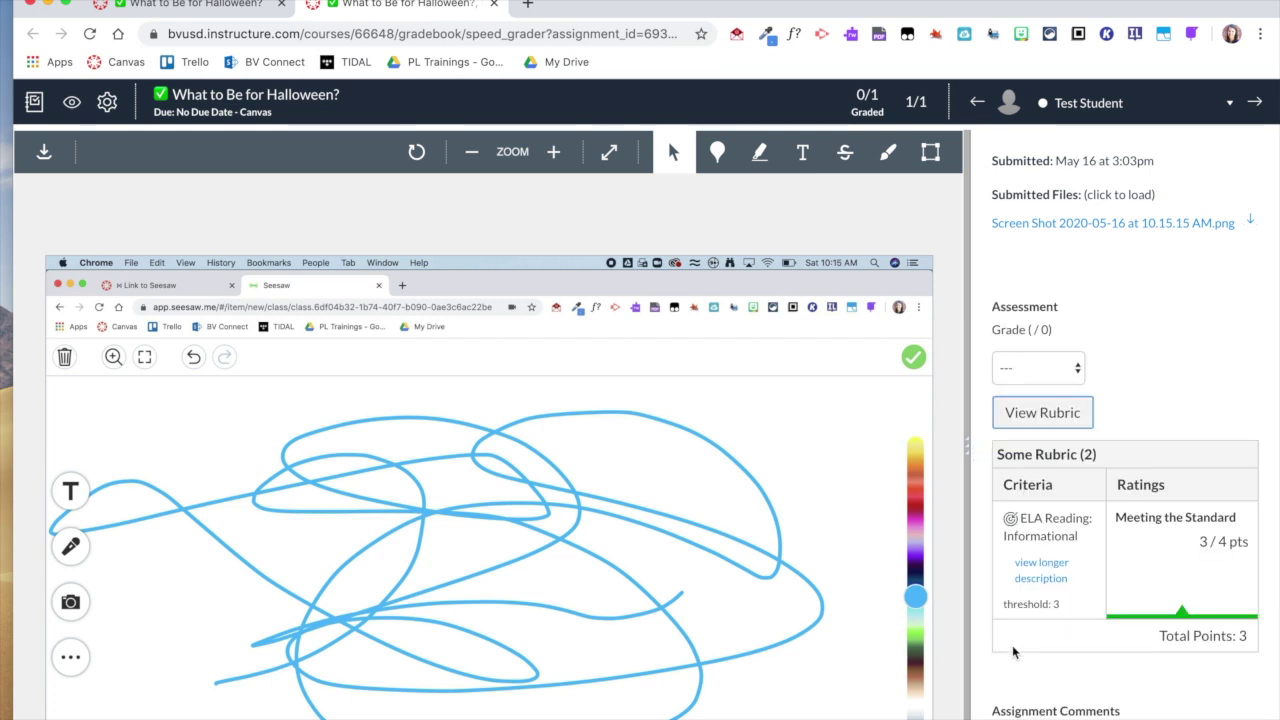
pyautogui.scroll(-2, 1025, 700)
pyautogui.click(1052, 640)
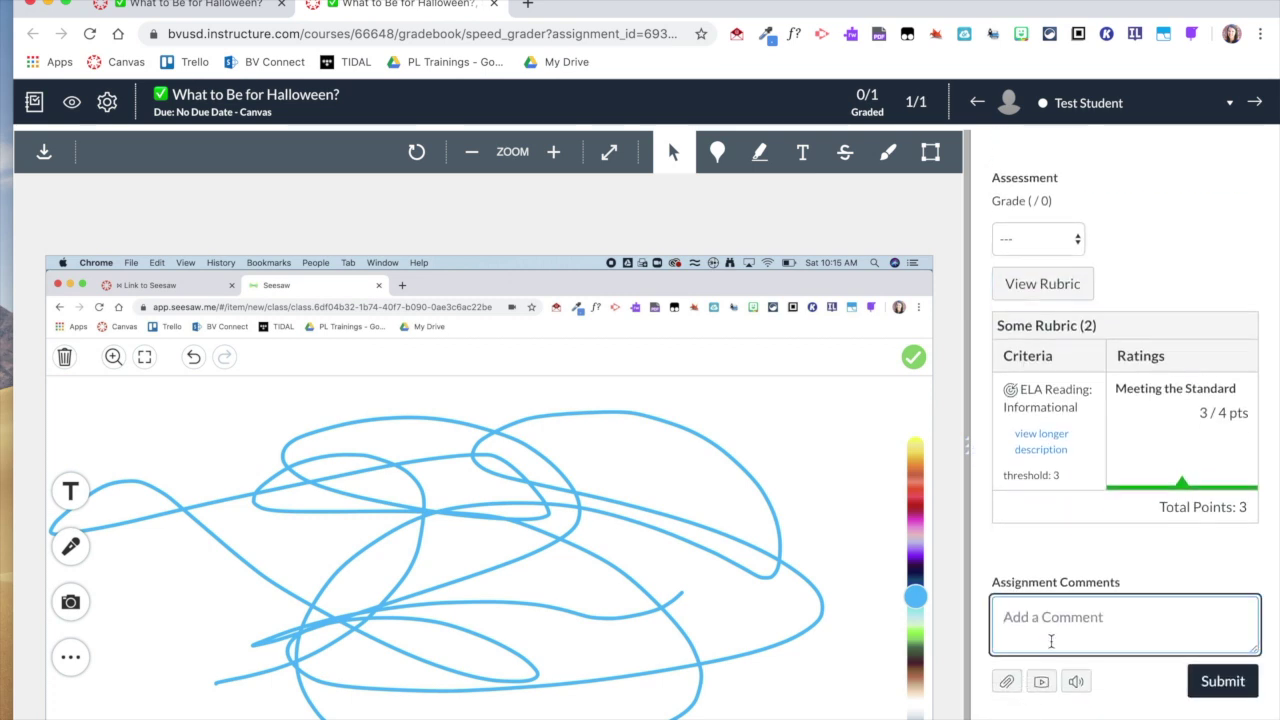